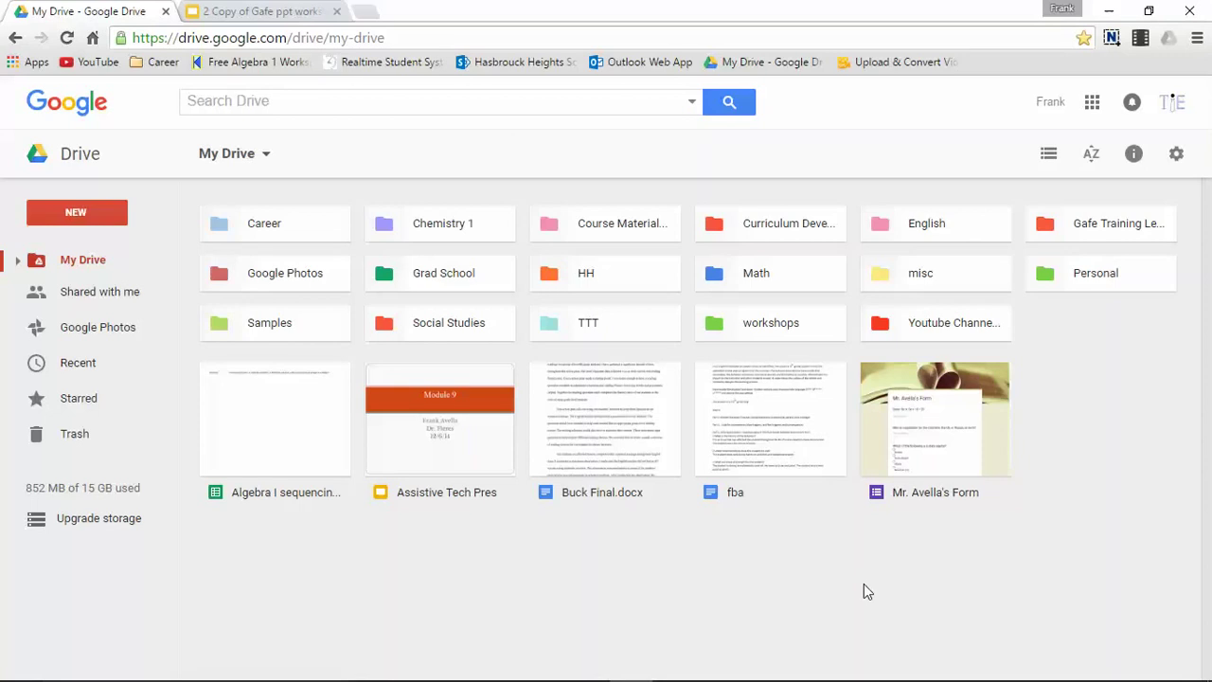
Step: Trash Buck Final.docx from My Drive and dismiss the removal notice
left_click(613, 458)
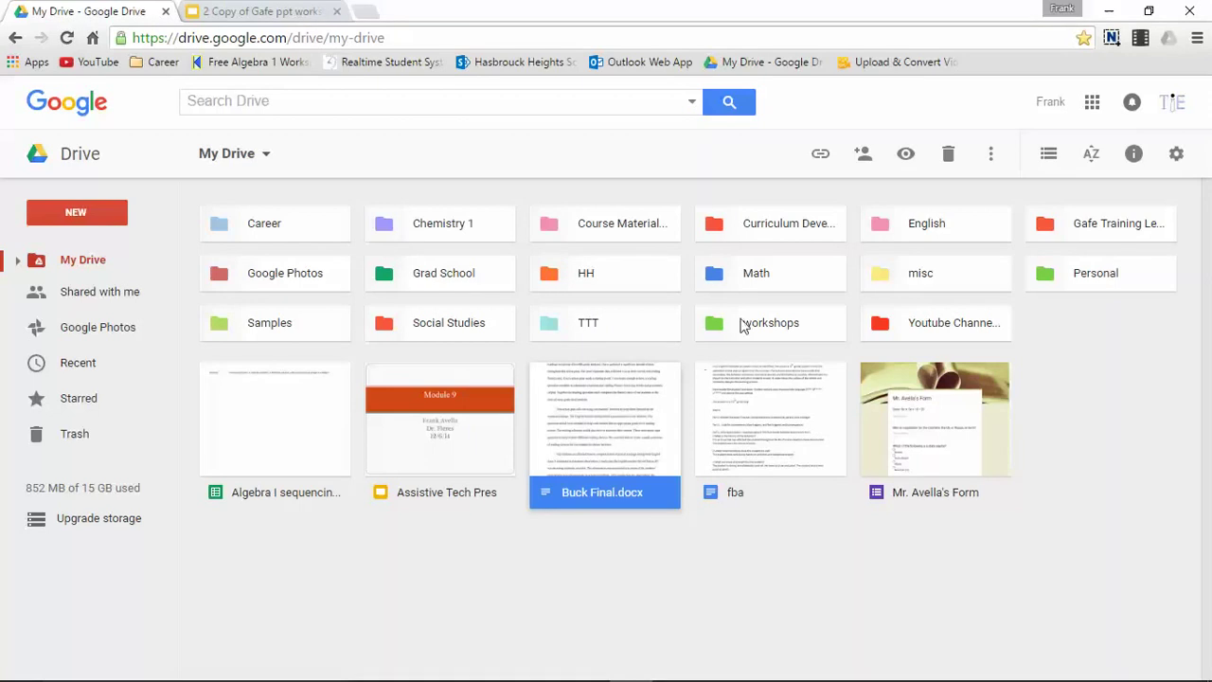
left_click(950, 161)
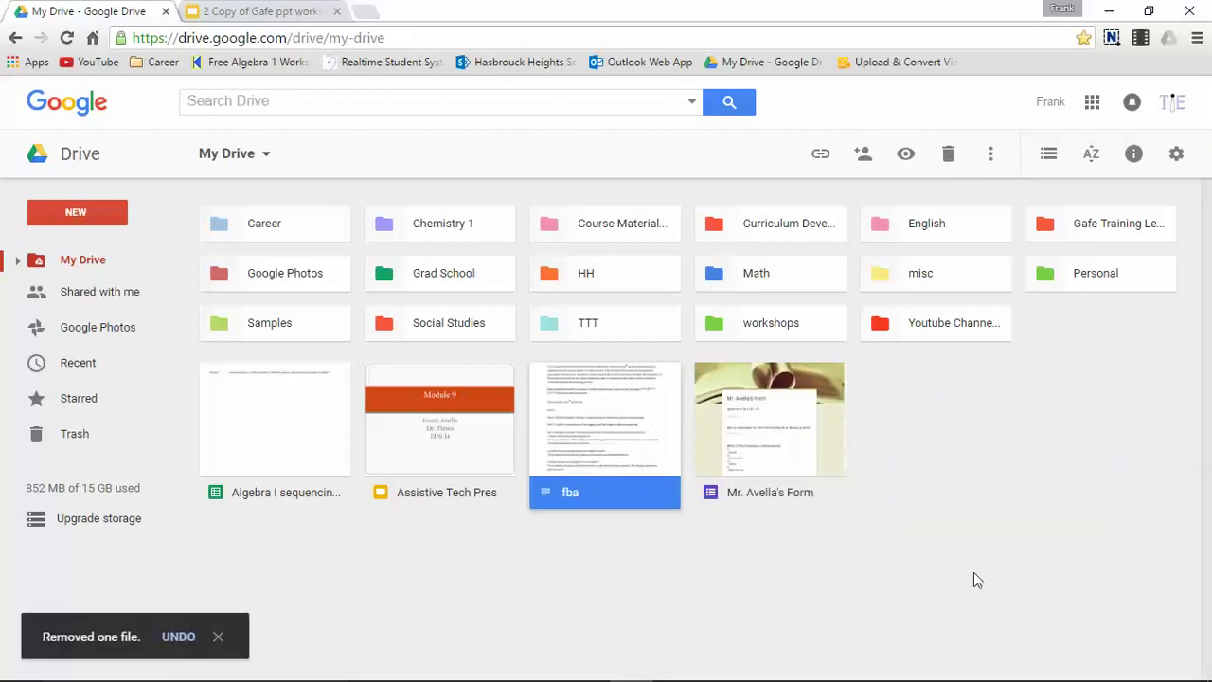
left_click(465, 575)
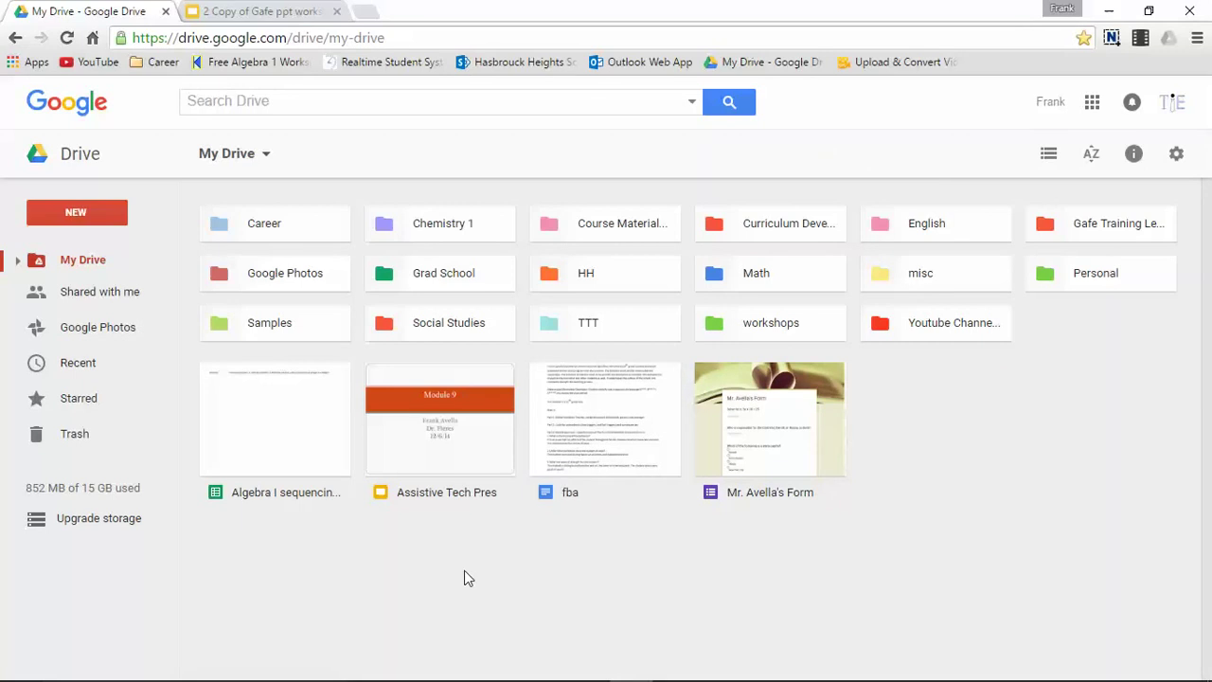
Step: Move the fba document to the trash through its context menu
left_click(594, 455)
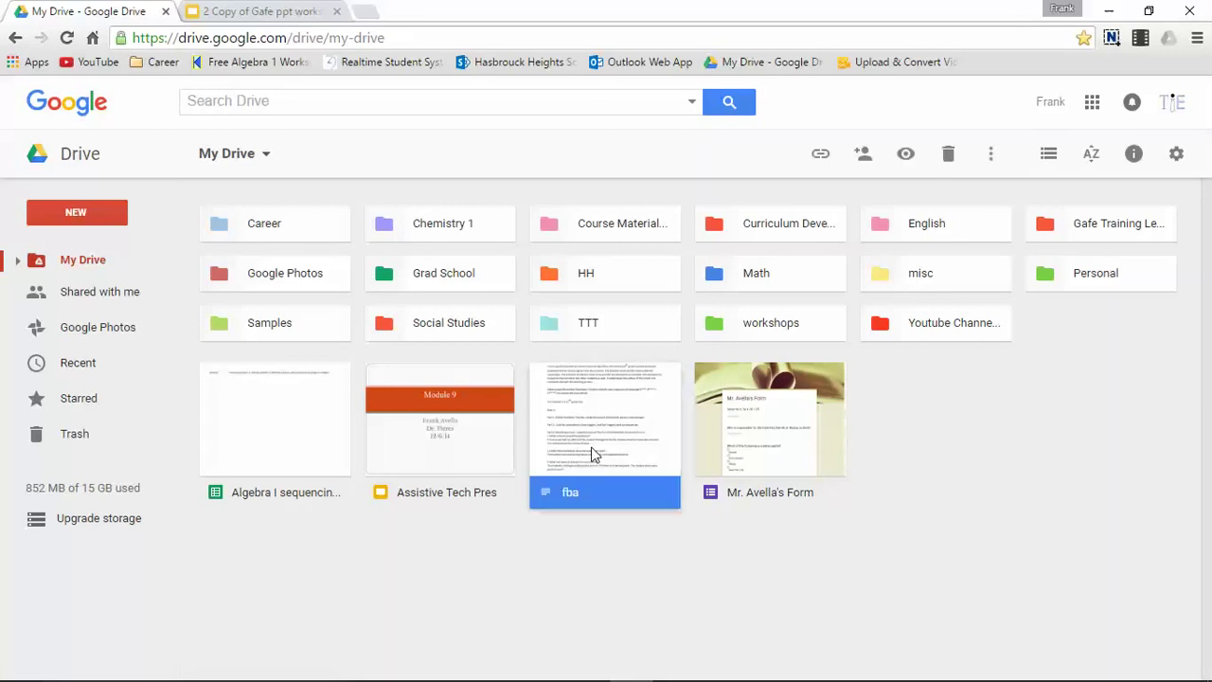
left_click(628, 380, "ctrl")
right_click(628, 380)
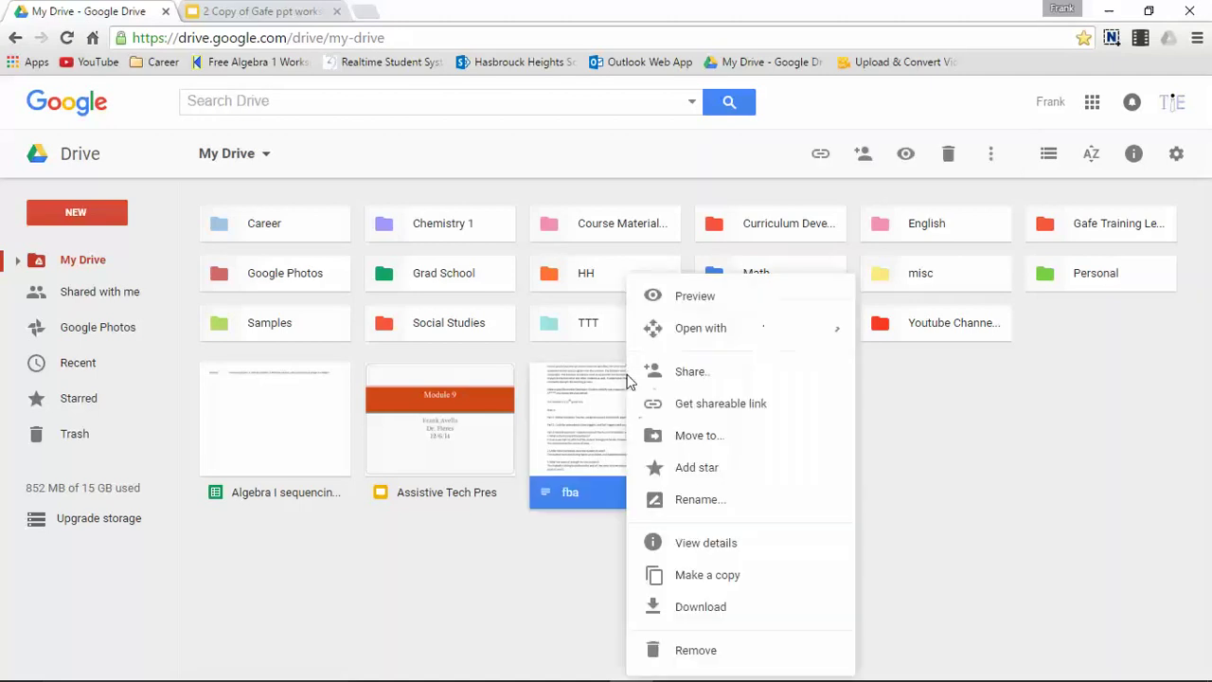
left_click(689, 654)
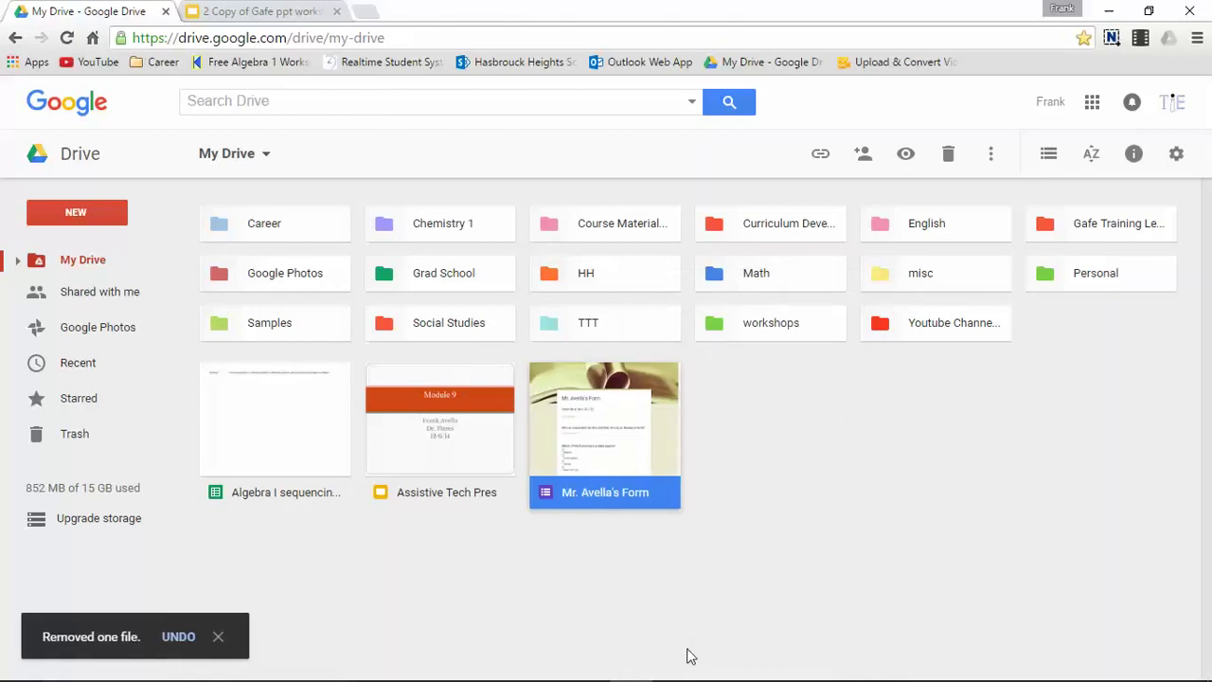
Step: Select the Algebra I spreadsheet and Assistive Tech Pres files
left_click(332, 478)
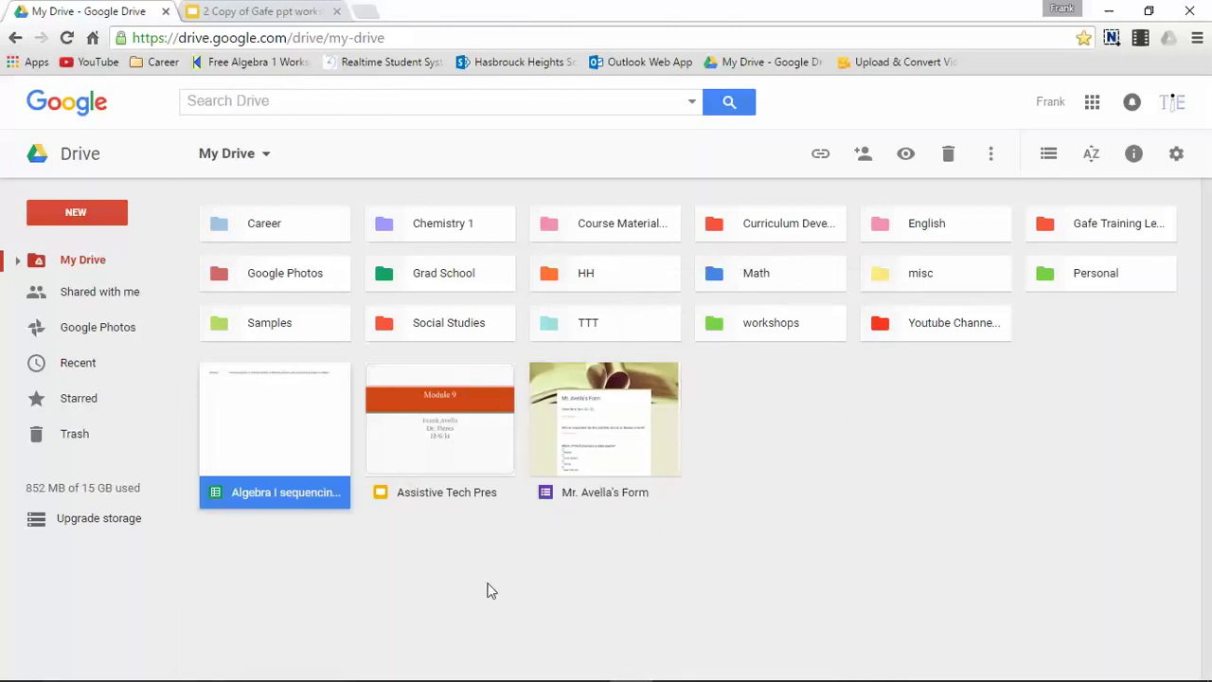
left_click(463, 474)
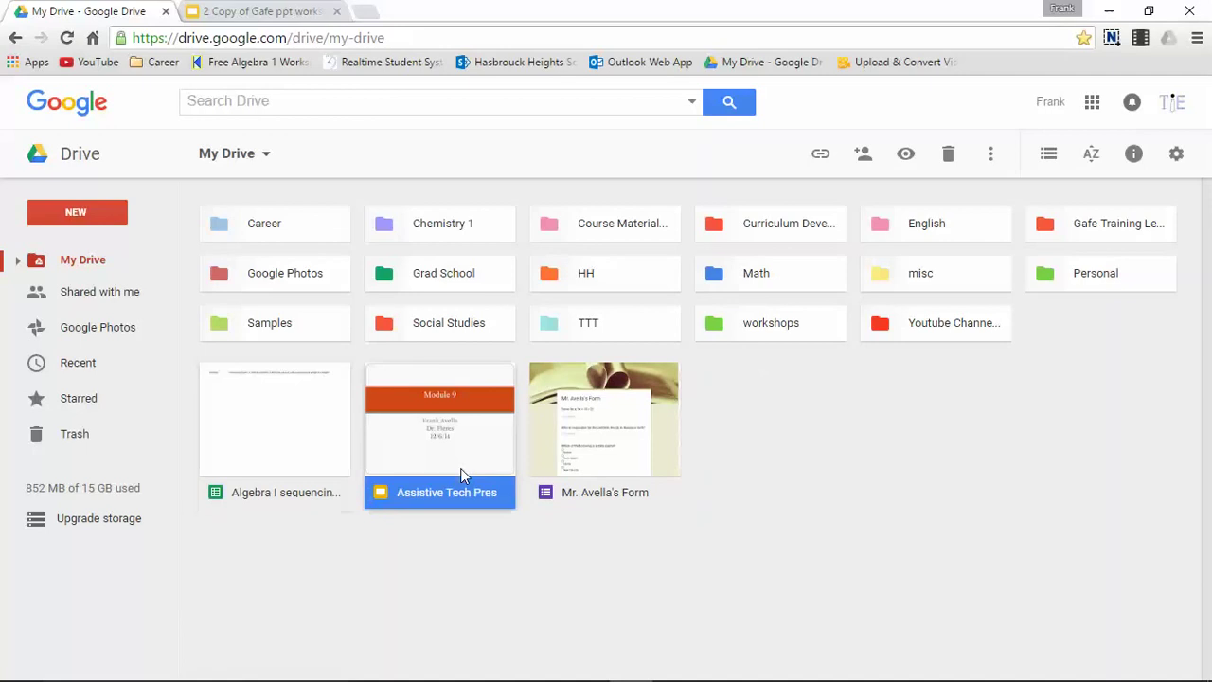
left_click(261, 444)
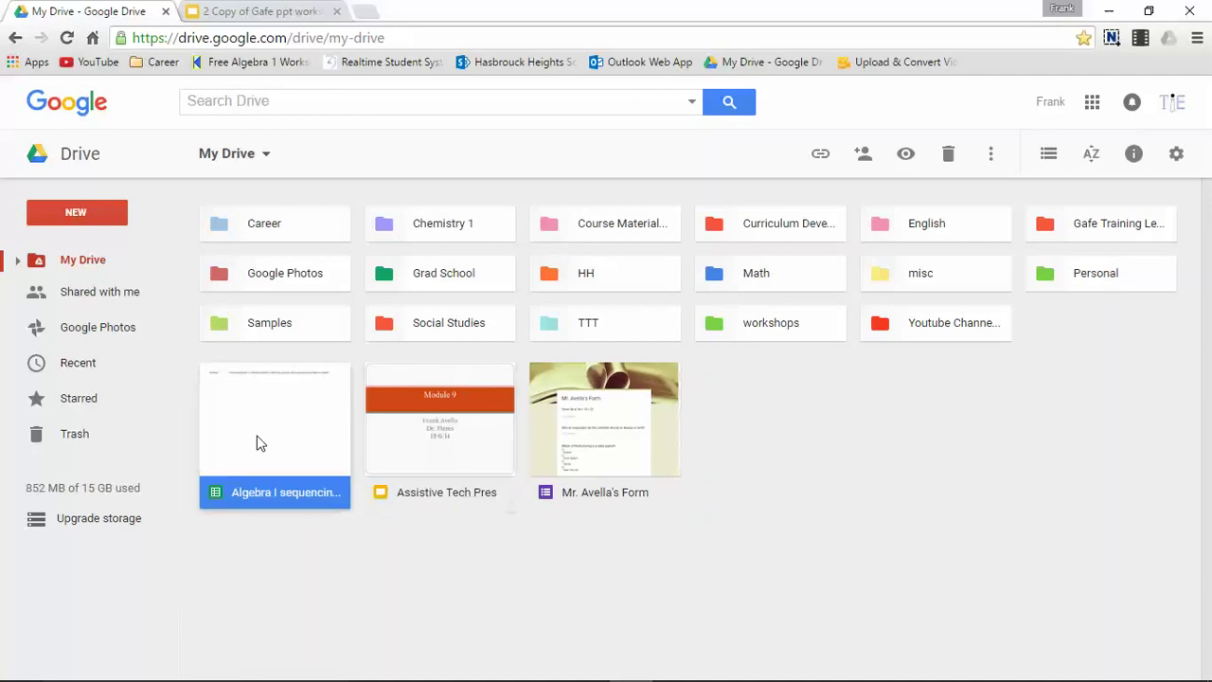
Step: Drag the form file, Assistive Tech Pres and Algebra I spreadsheet into Trash
left_click(614, 438)
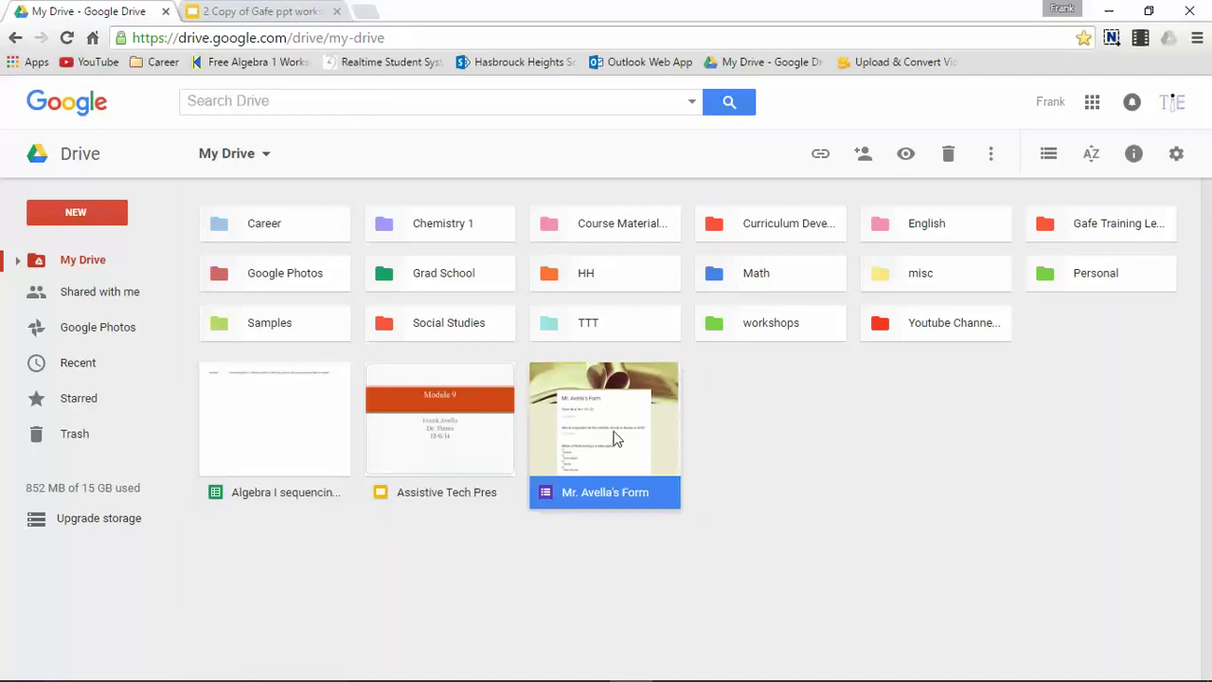
left_click(494, 441, "ctrl")
left_click(263, 436, "ctrl")
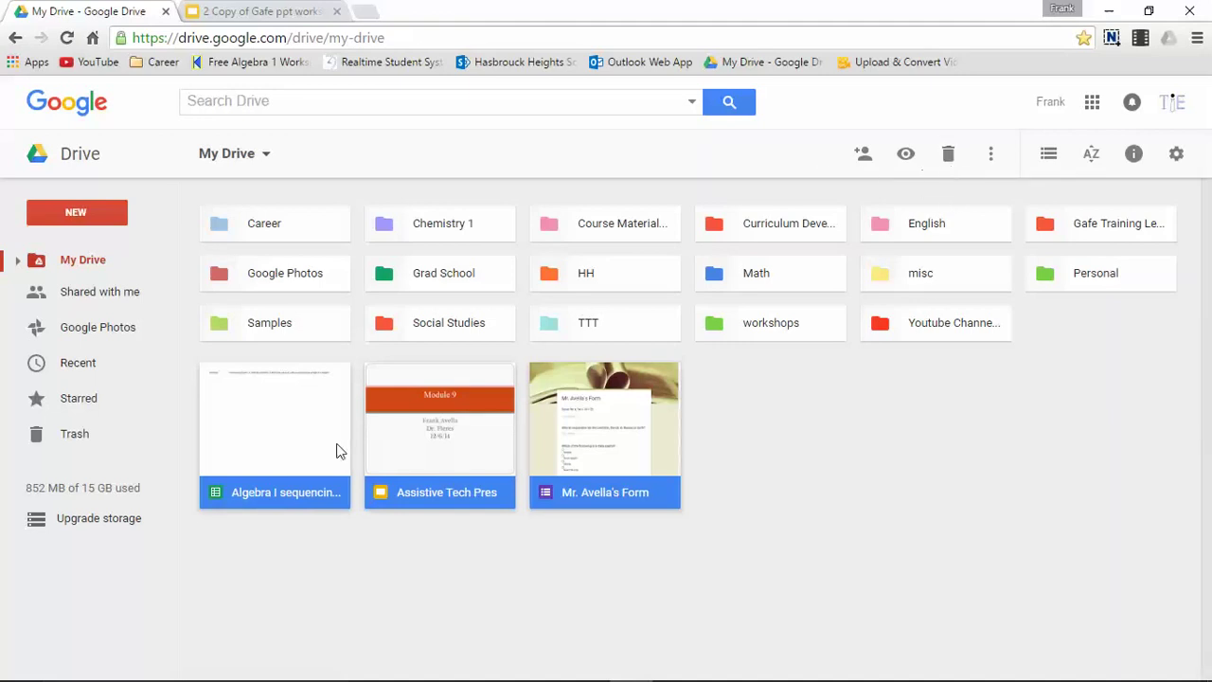
left_click_drag(268, 480, 76, 577)
Step: Clear the selection and open the Trash to view removed files
left_click(464, 489)
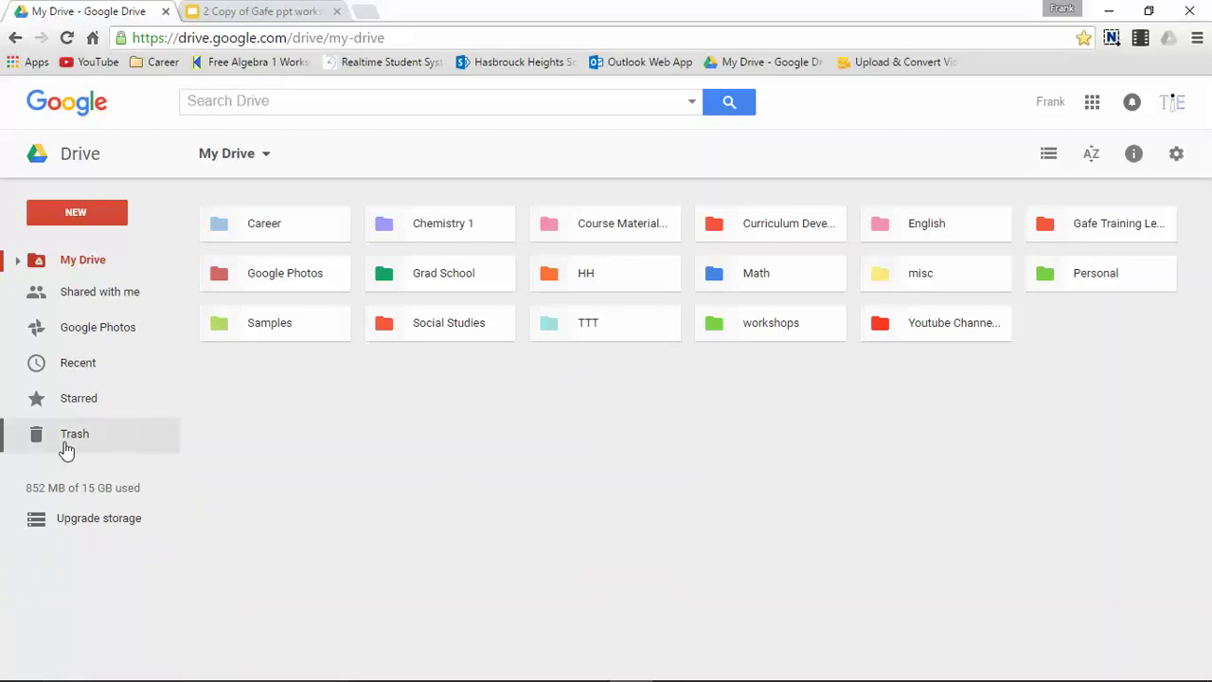
mouse_move(76, 522)
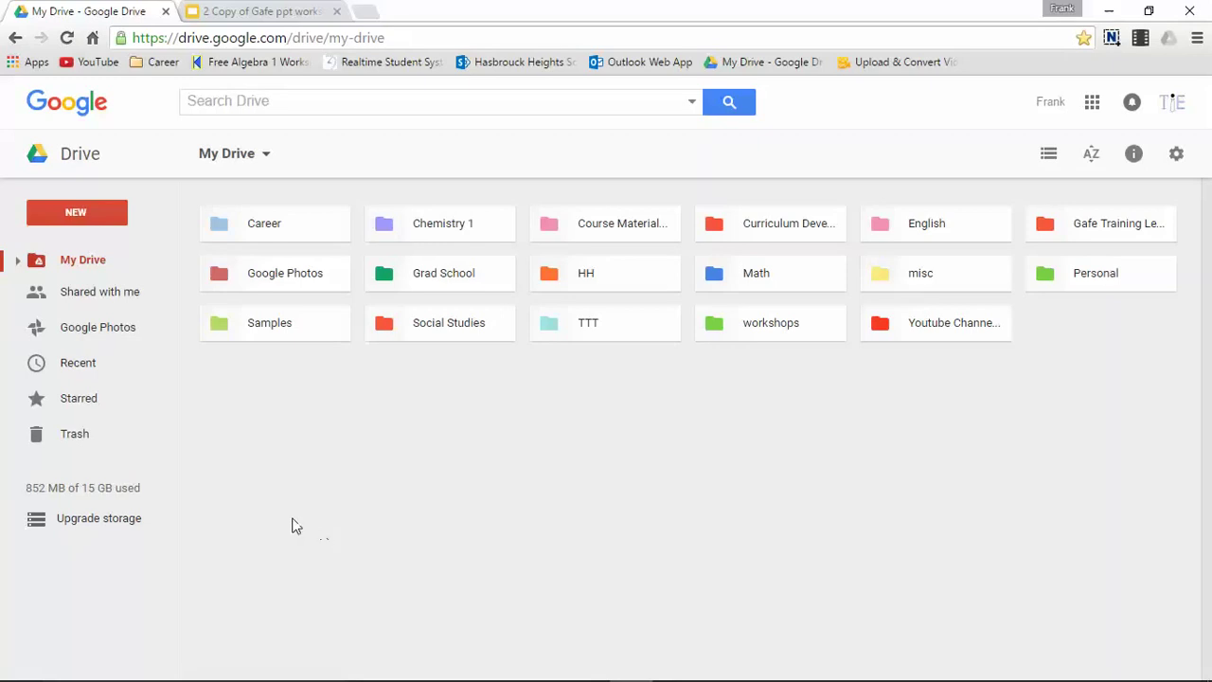
left_click(84, 441)
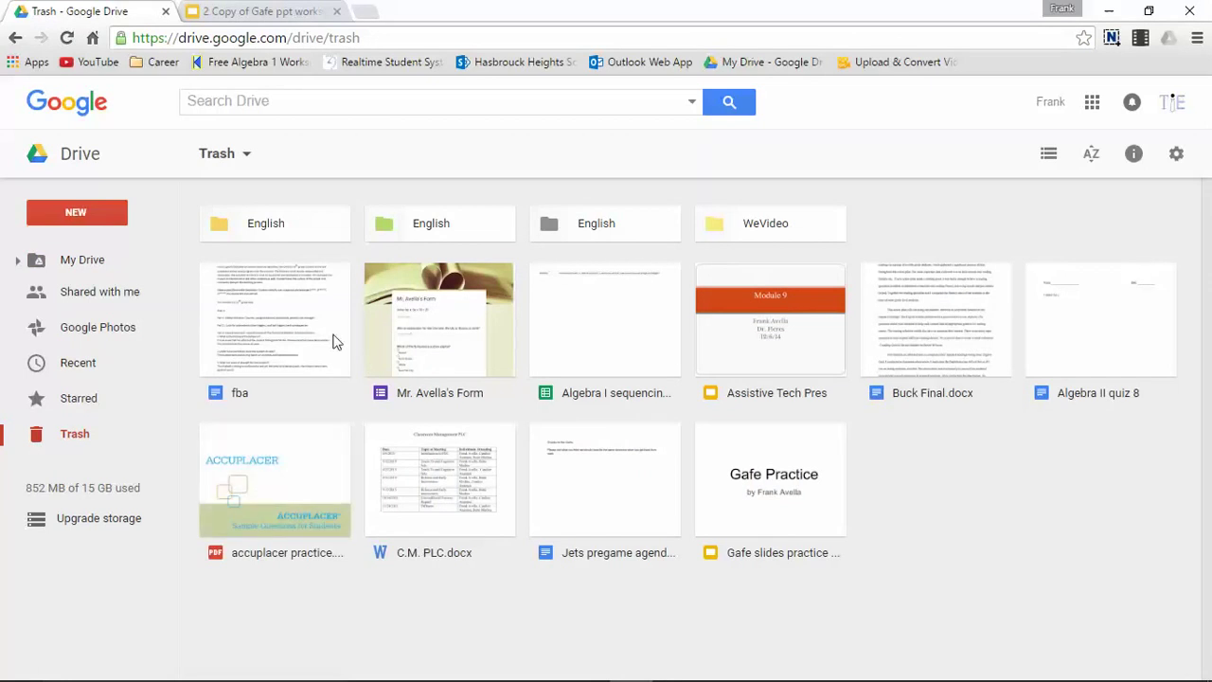
Step: Restore Buck Final.docx from Trash, check it in My Drive, then return to Trash
left_click(337, 343)
left_click(431, 332)
left_click(580, 327)
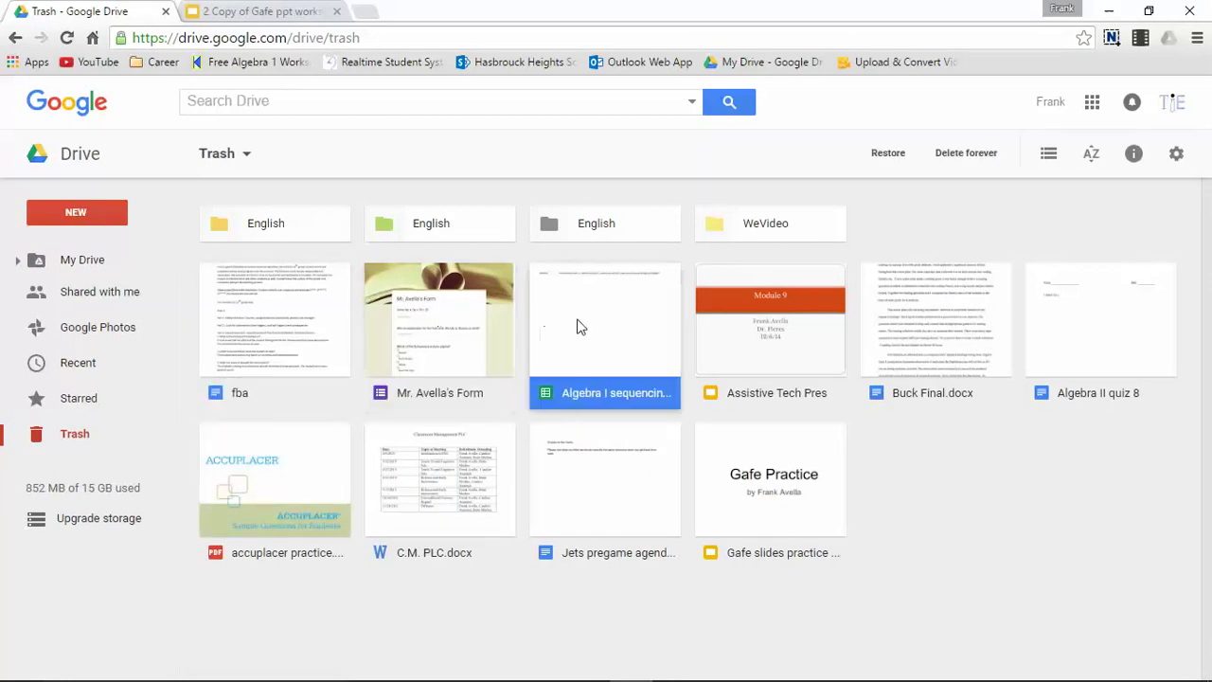
left_click(794, 341)
left_click(918, 341)
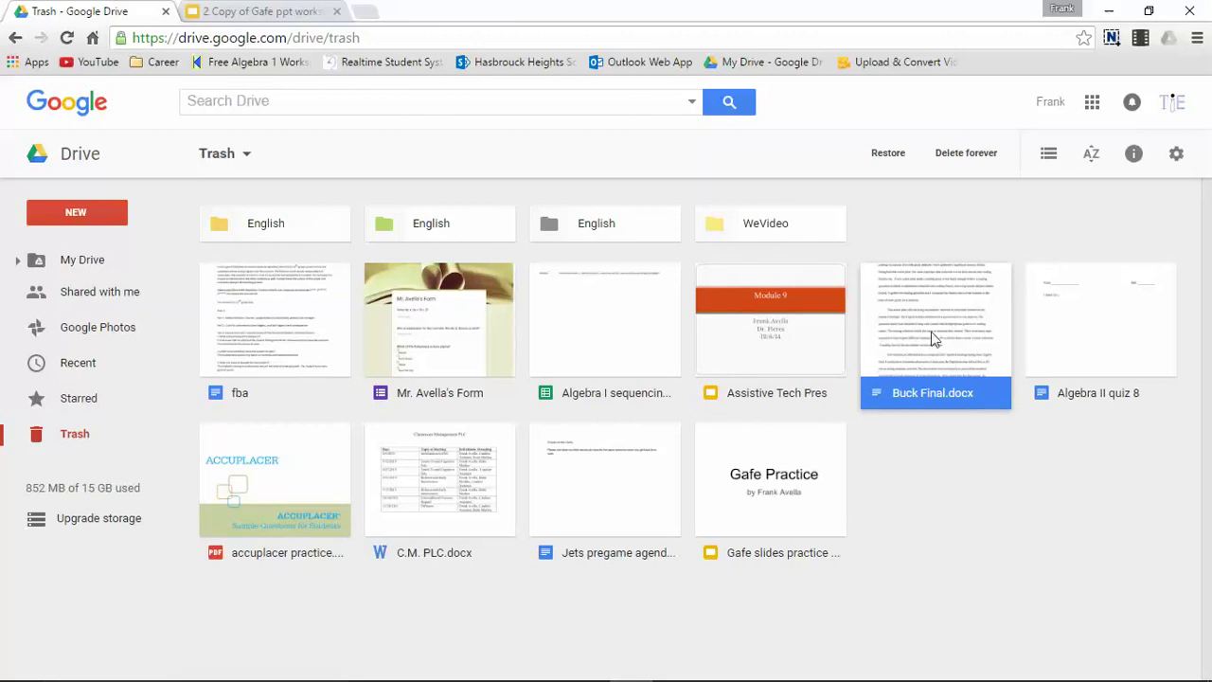
left_click(888, 154)
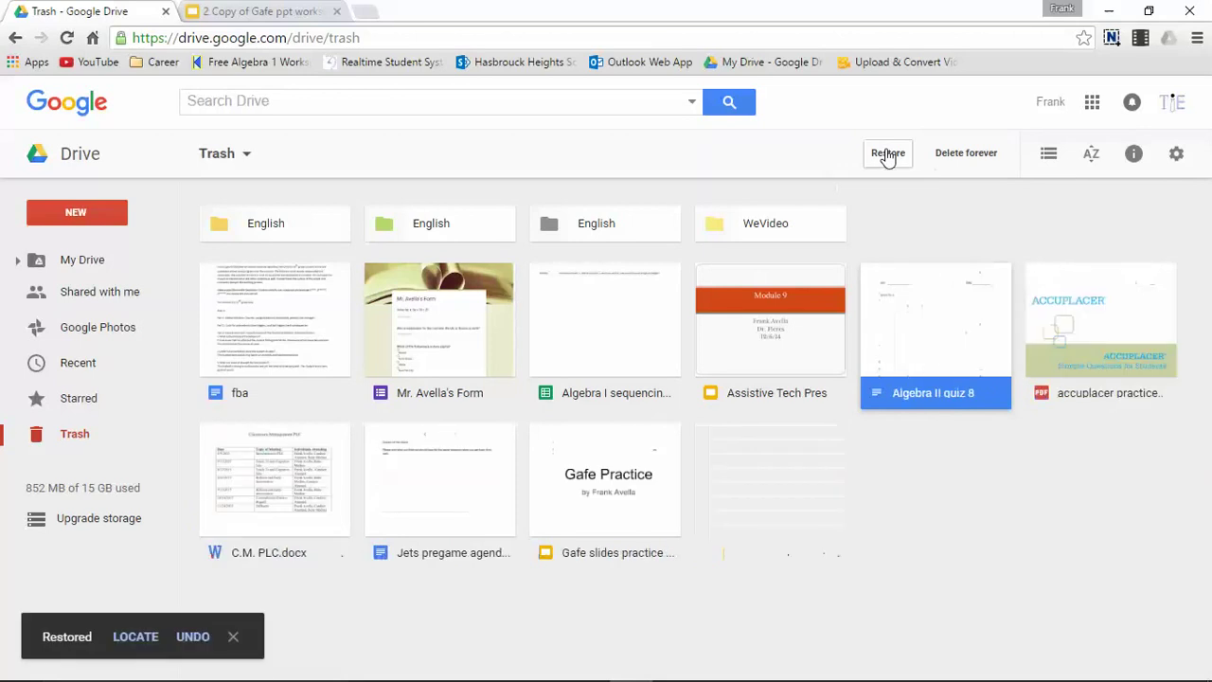
left_click(90, 257)
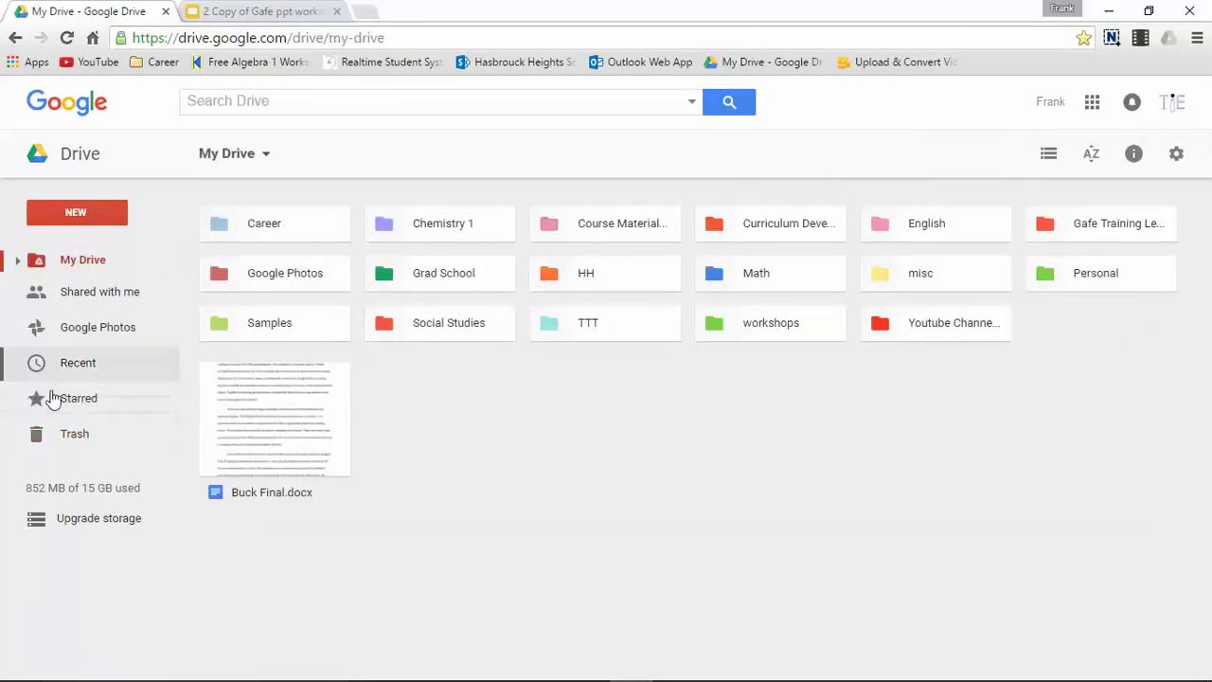
left_click(63, 438)
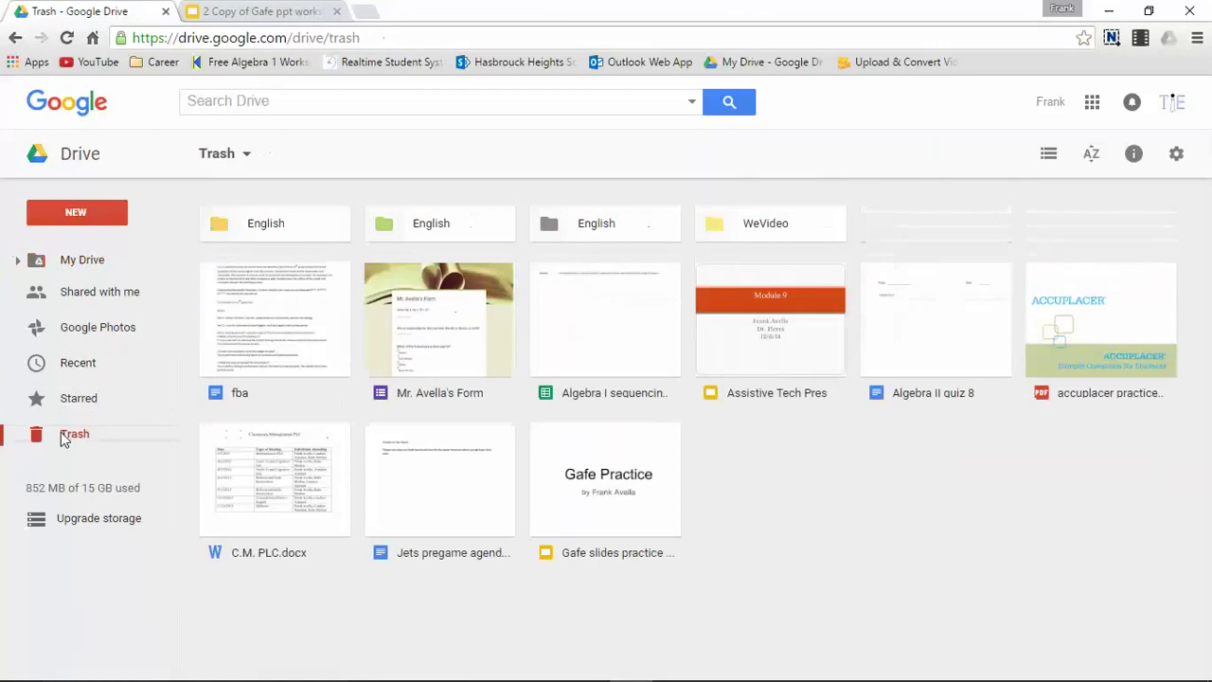
Step: Restore Assistive Tech Pres, Algebra I spreadsheet, the form file and fba together
left_click(796, 359)
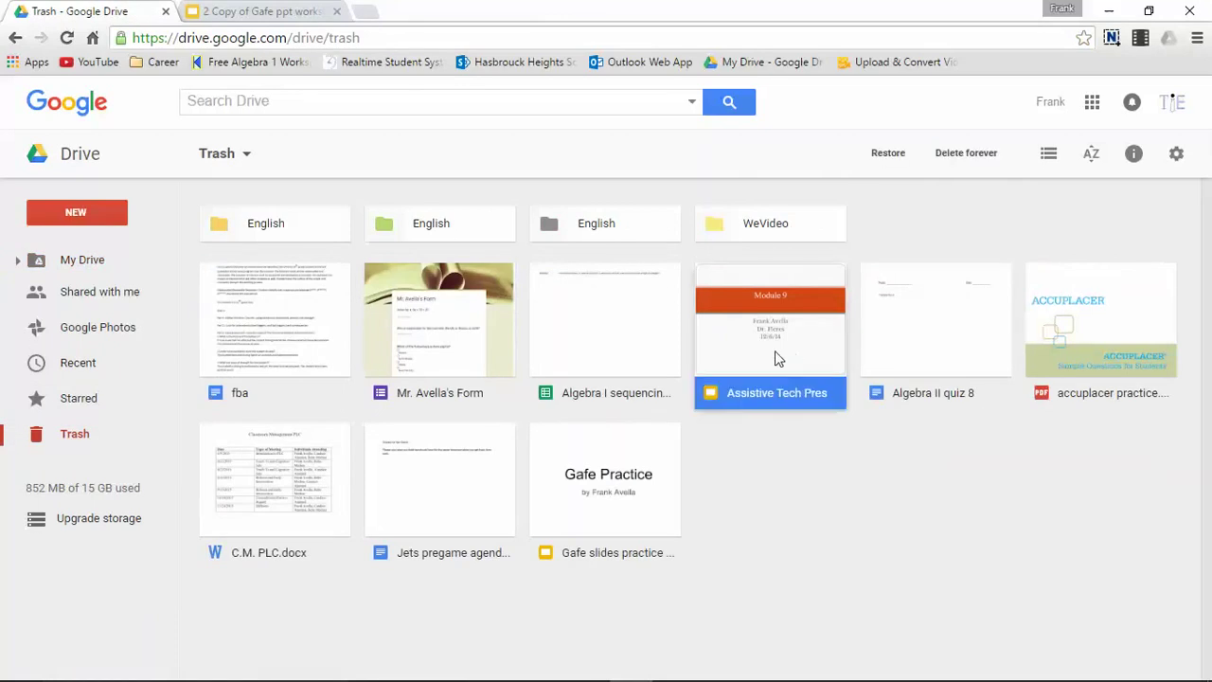
left_click(591, 343, "ctrl")
left_click(468, 373, "ctrl")
left_click(268, 367, "ctrl")
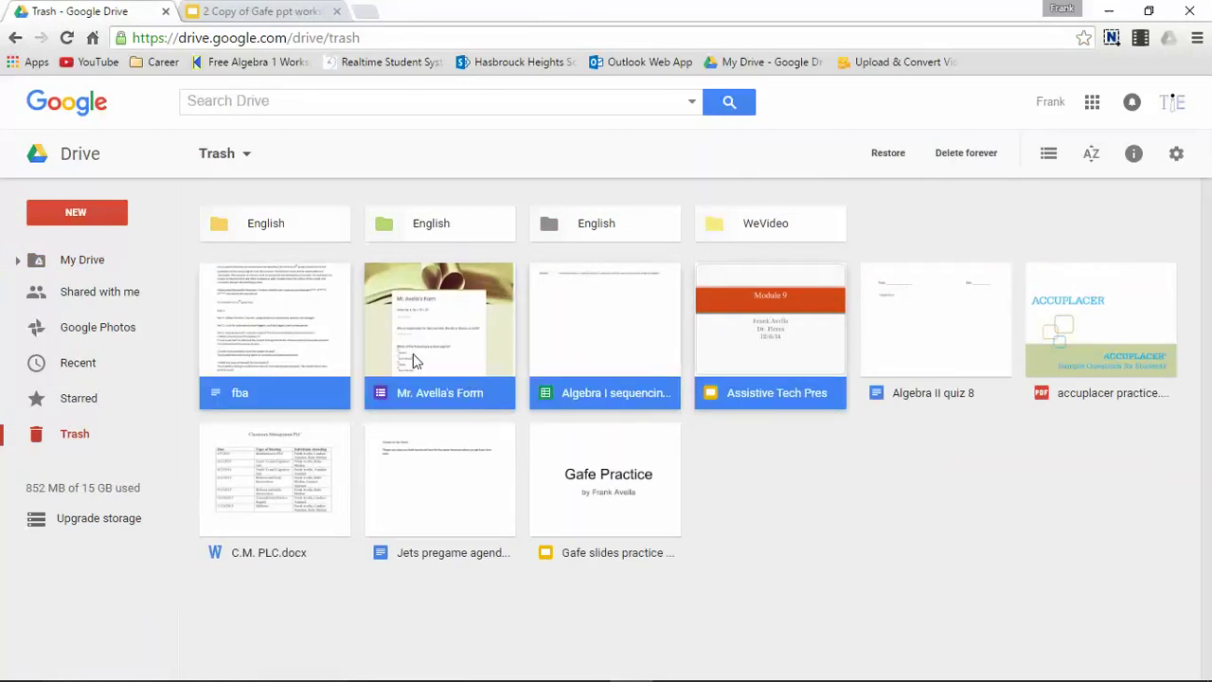
right_click(556, 356)
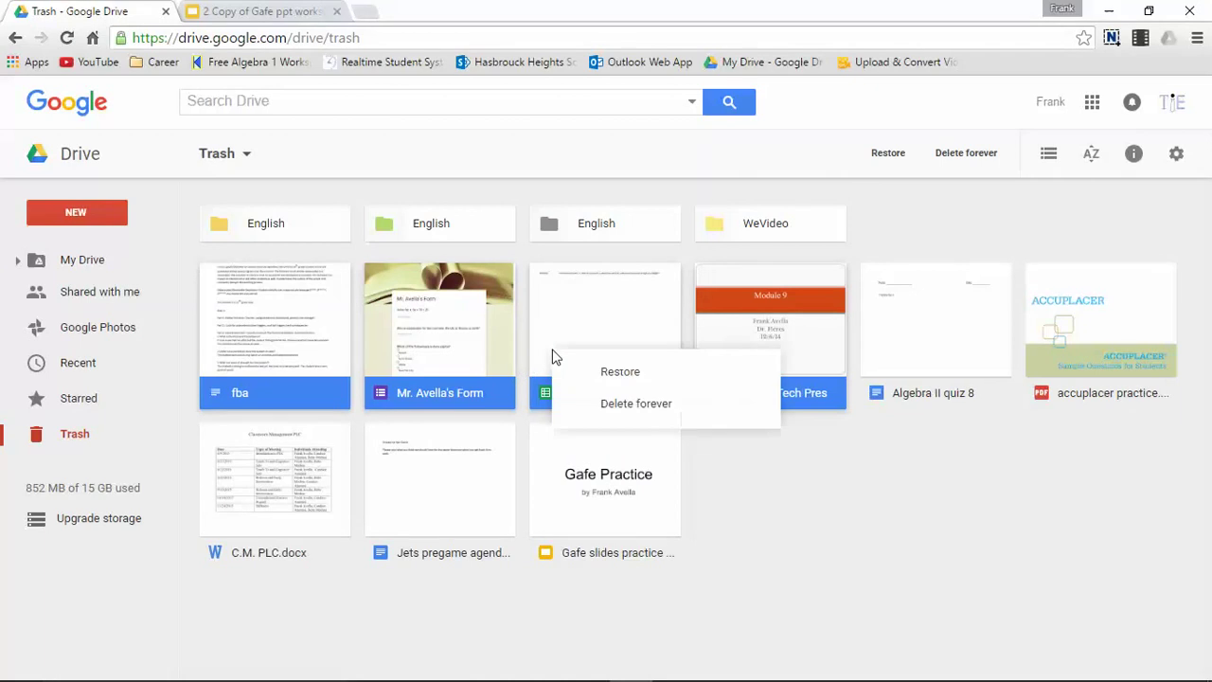
left_click(642, 377)
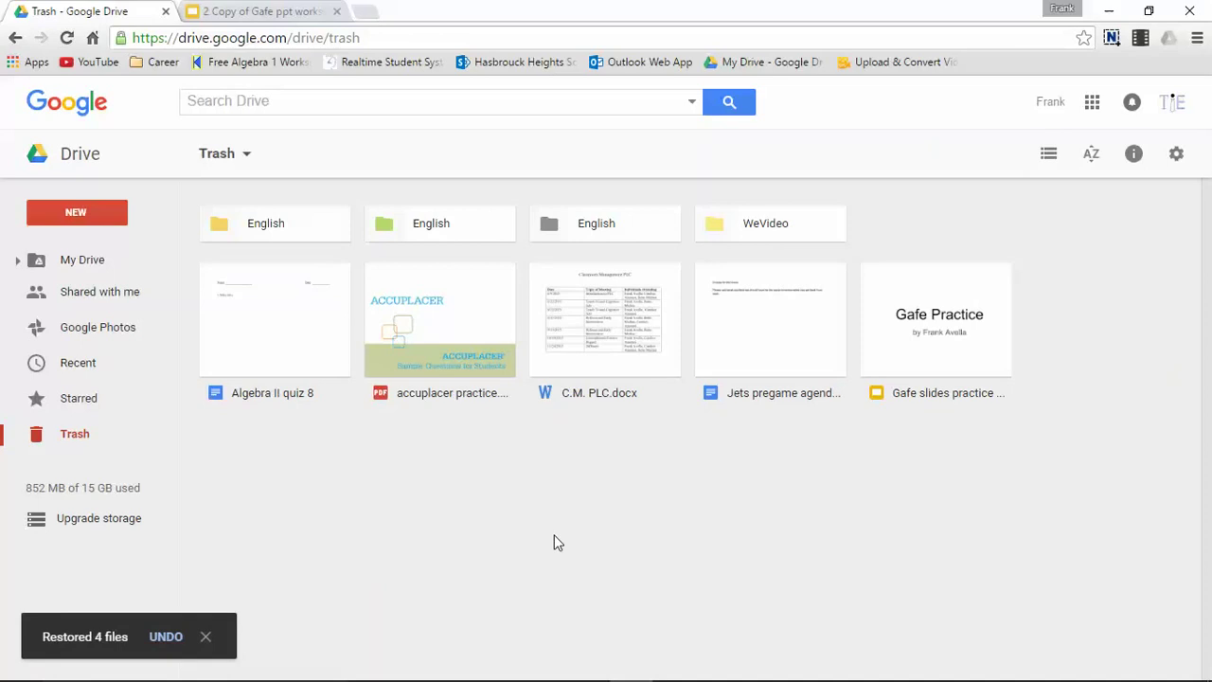
Step: Permanently delete the Jets pregame agenda file from the Trash
right_click(774, 342)
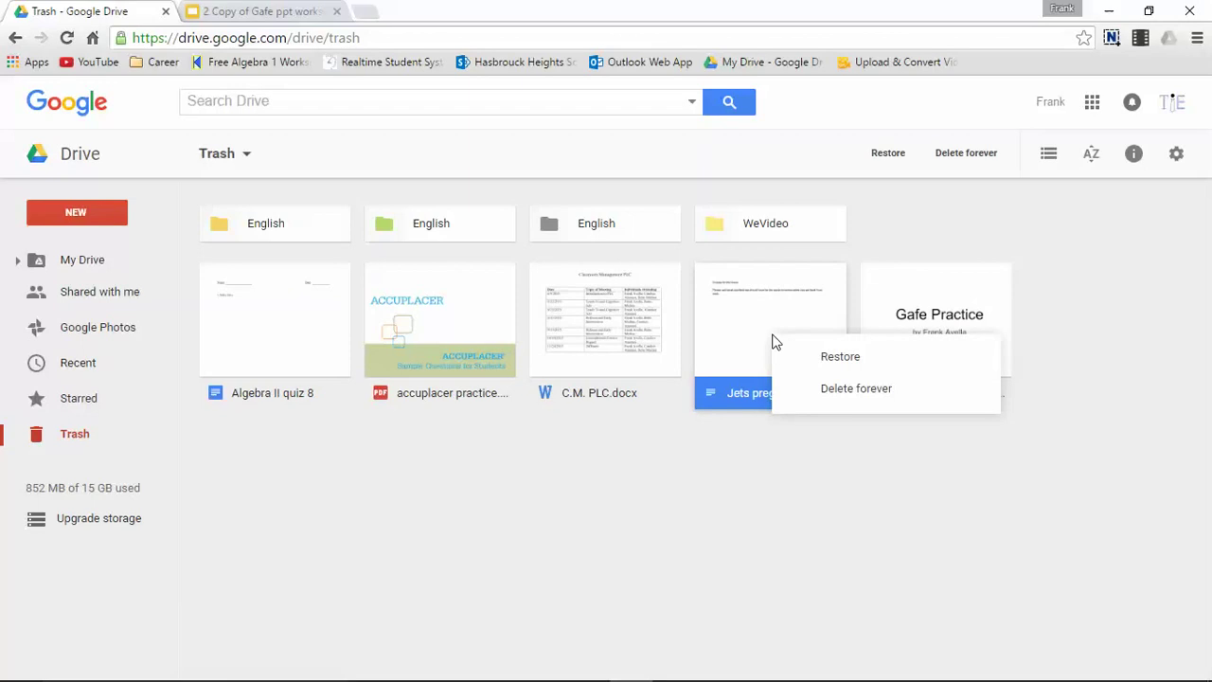
left_click(880, 389)
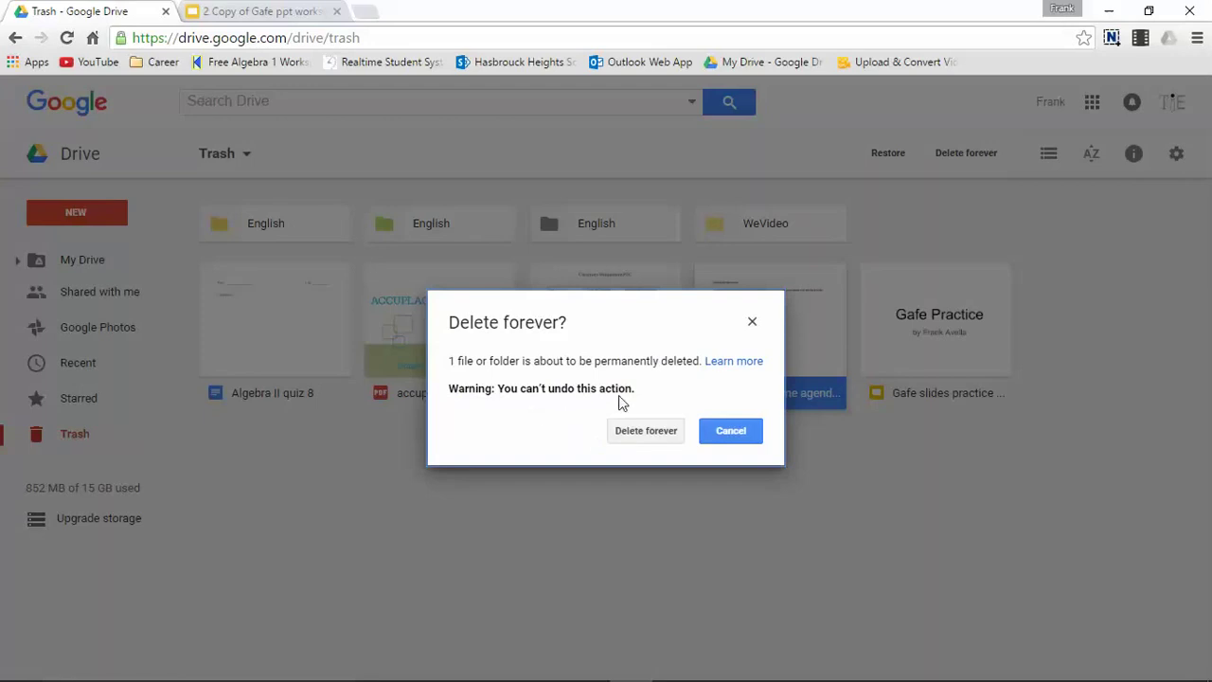
left_click(644, 431)
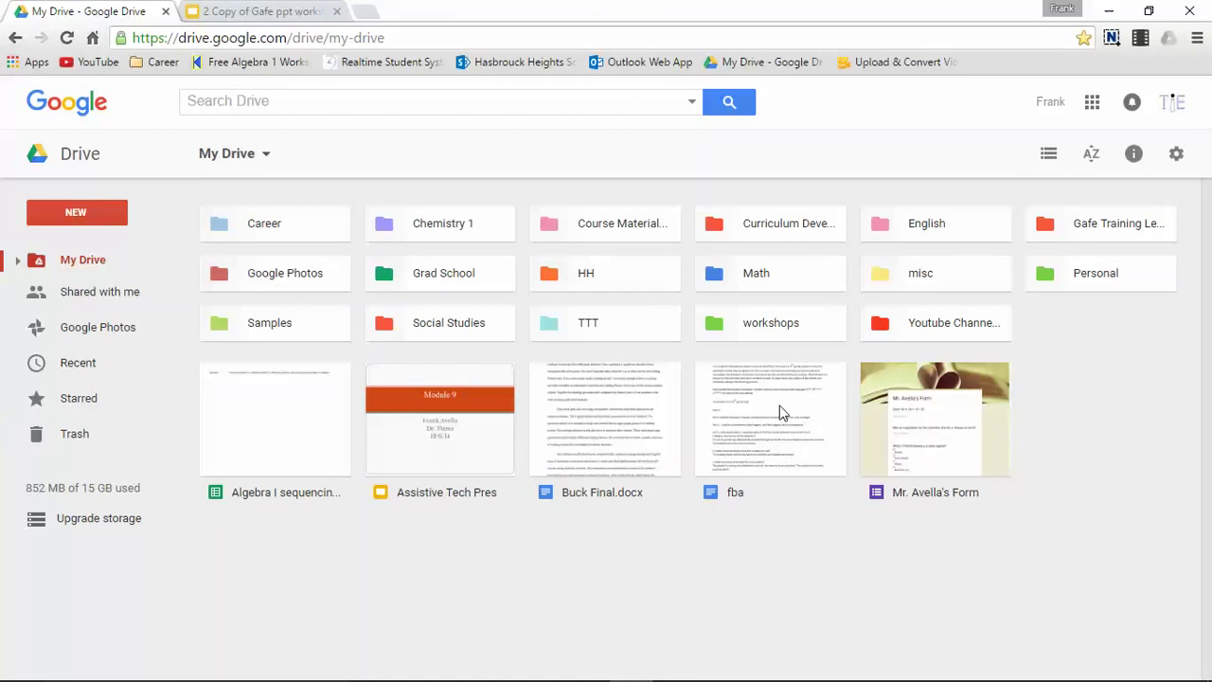
Step: Rename fba to 'Functional Behavior Assessment', then select Buck Final.docx
right_click(783, 413)
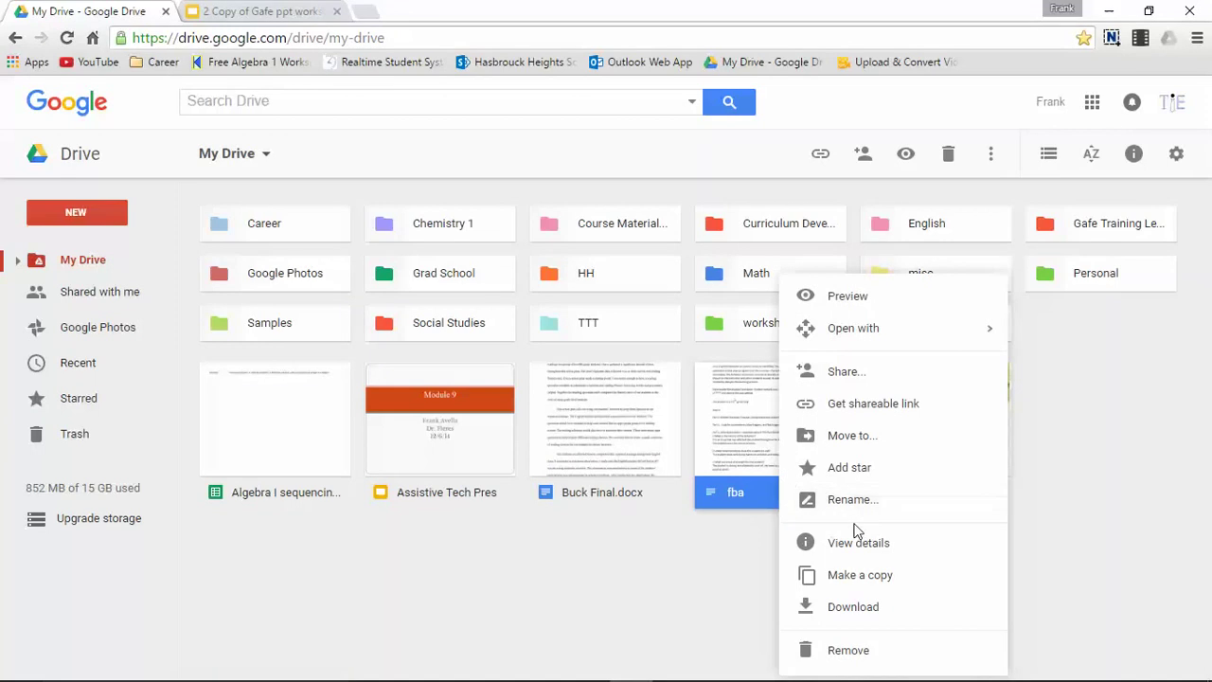
left_click(883, 499)
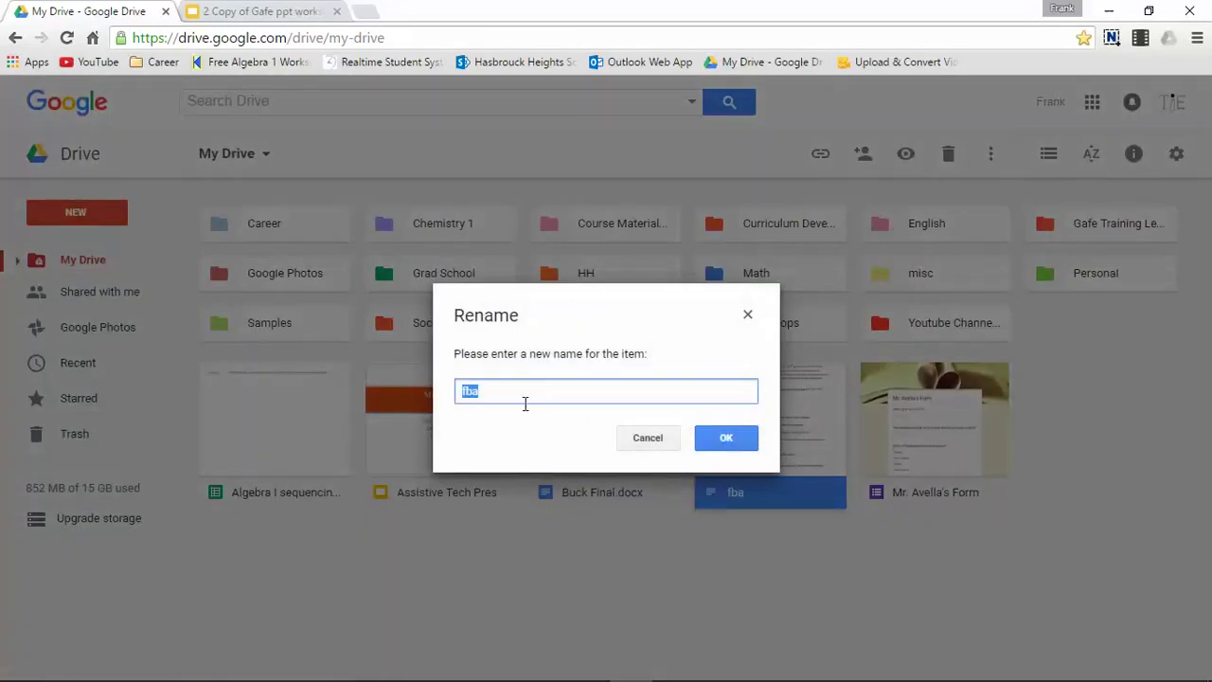
type("Functional Behavior Assessment")
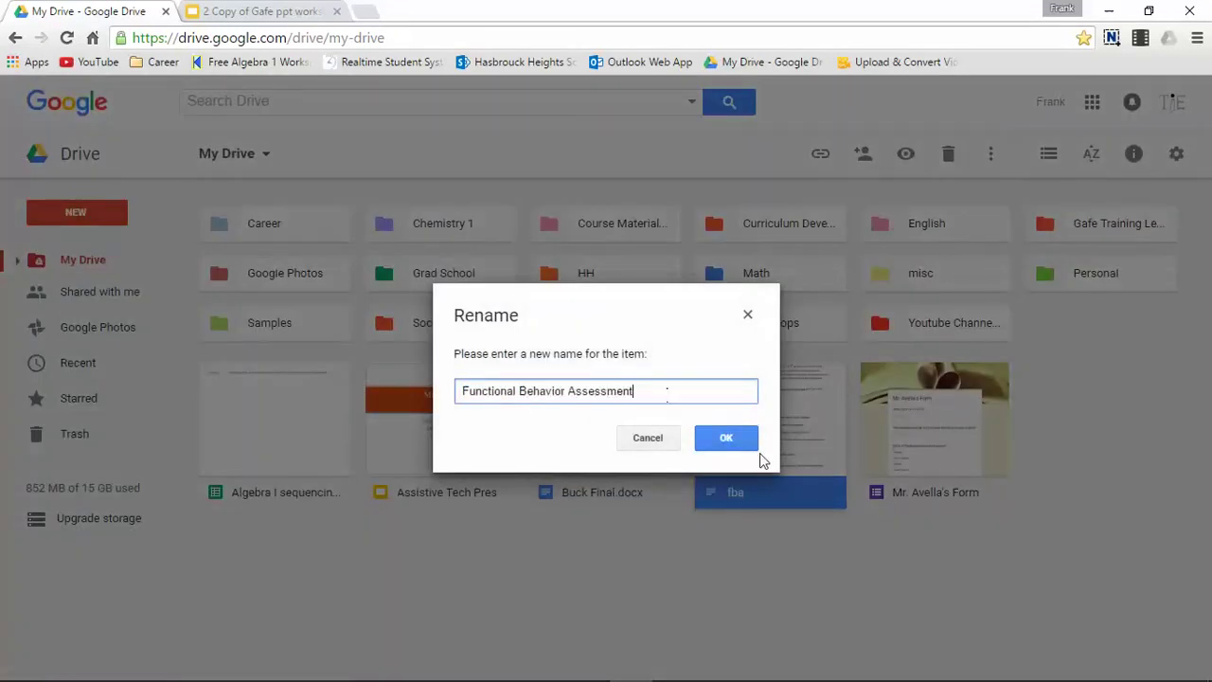
left_click(727, 451)
left_click(908, 542)
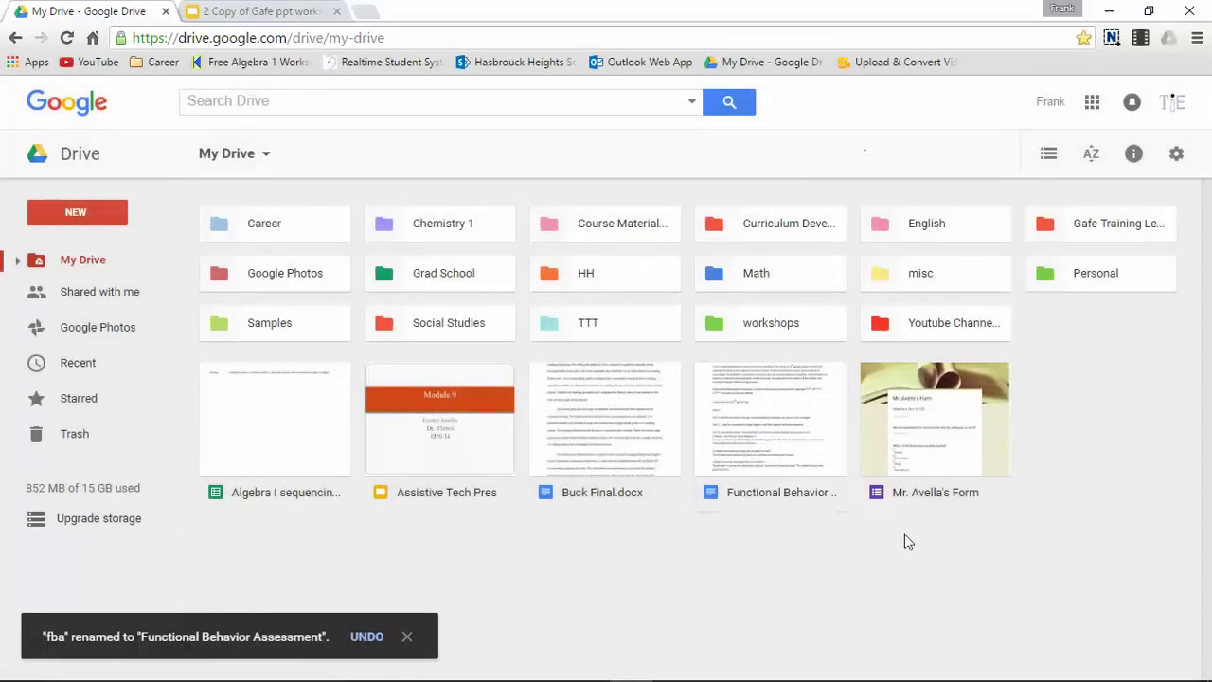
left_click(625, 466)
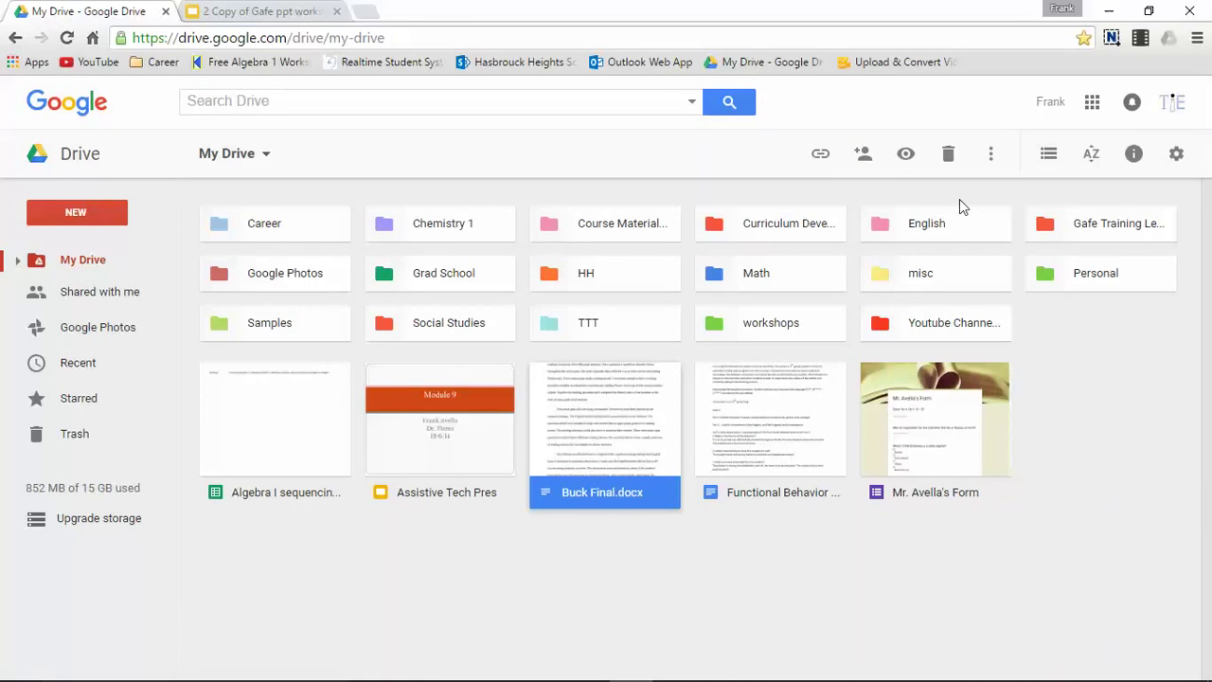
Step: Rename Buck Final.docx to 'Final Exam paper' and start a new Google Docs document
left_click(992, 154)
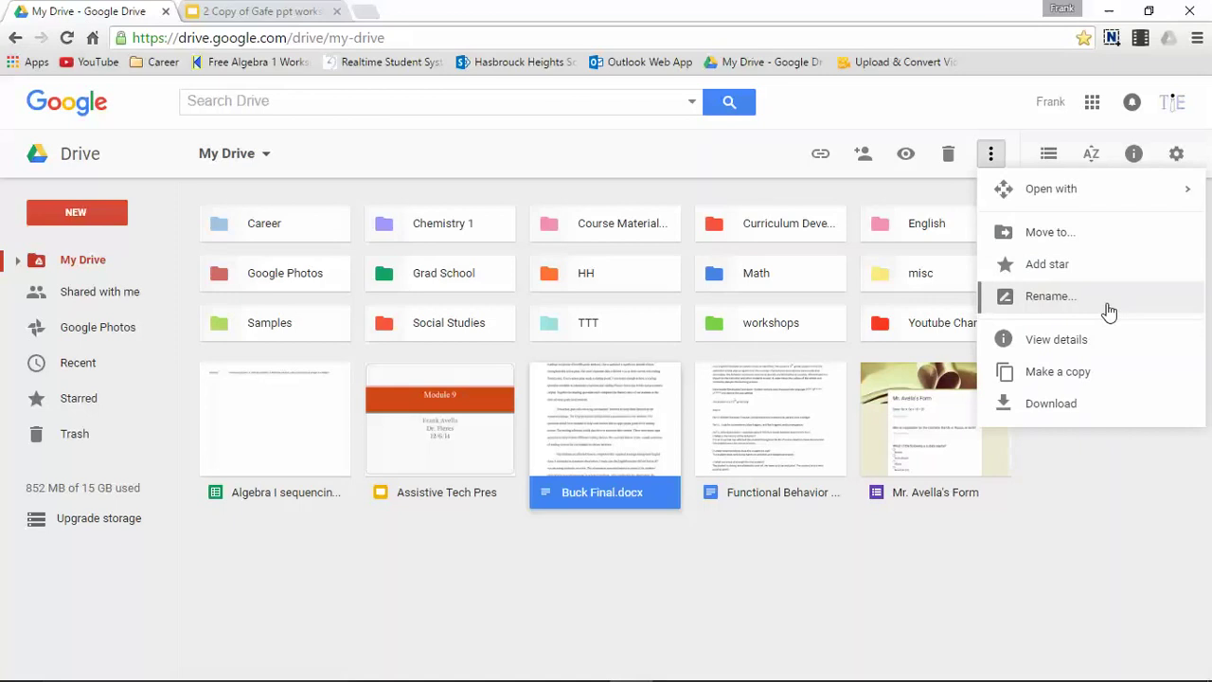
left_click(1052, 296)
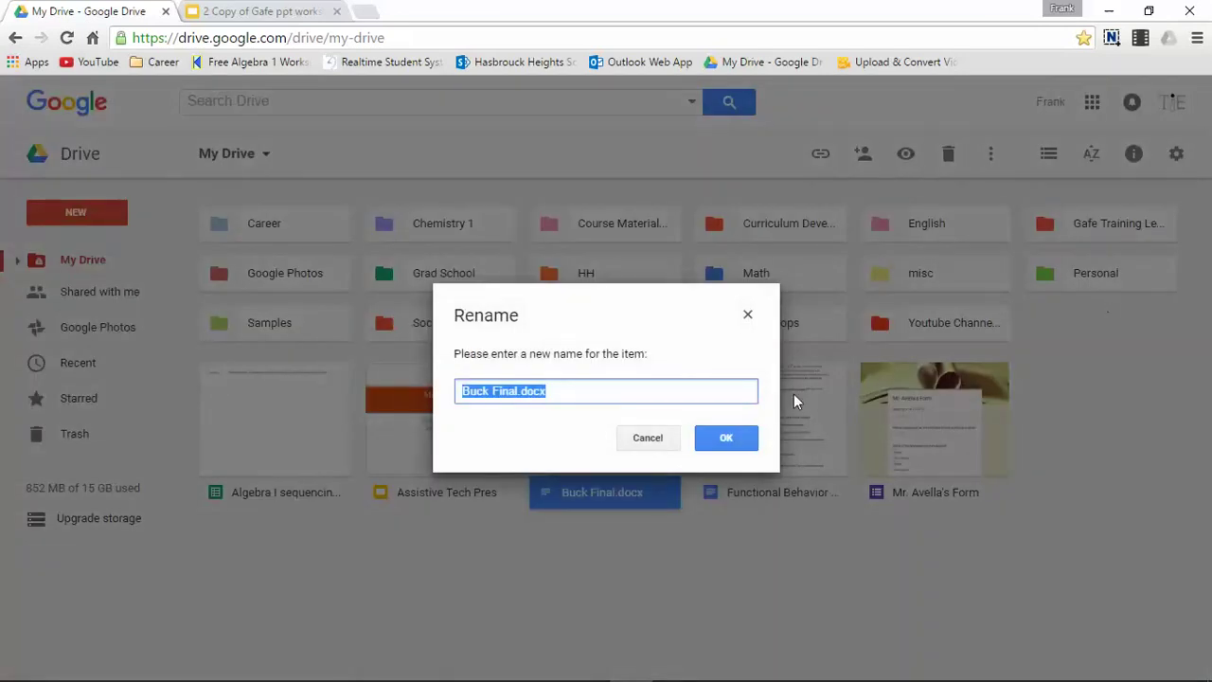
type("Final Exam paper")
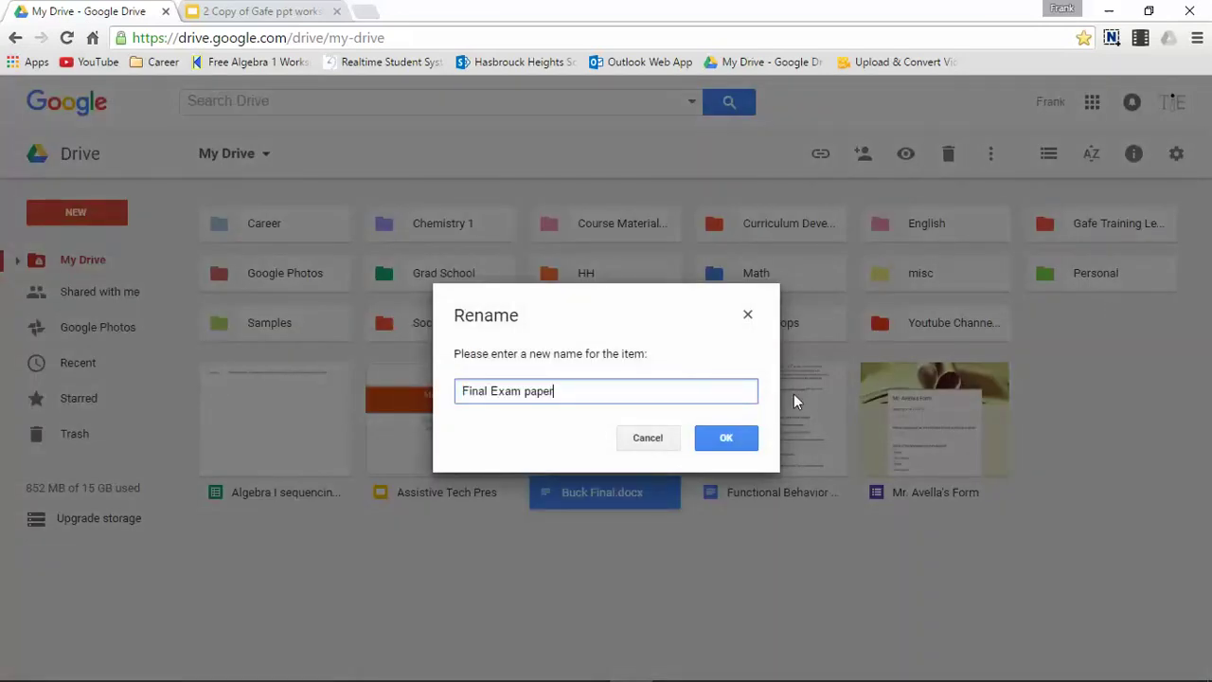
left_click(725, 438)
left_click(716, 582)
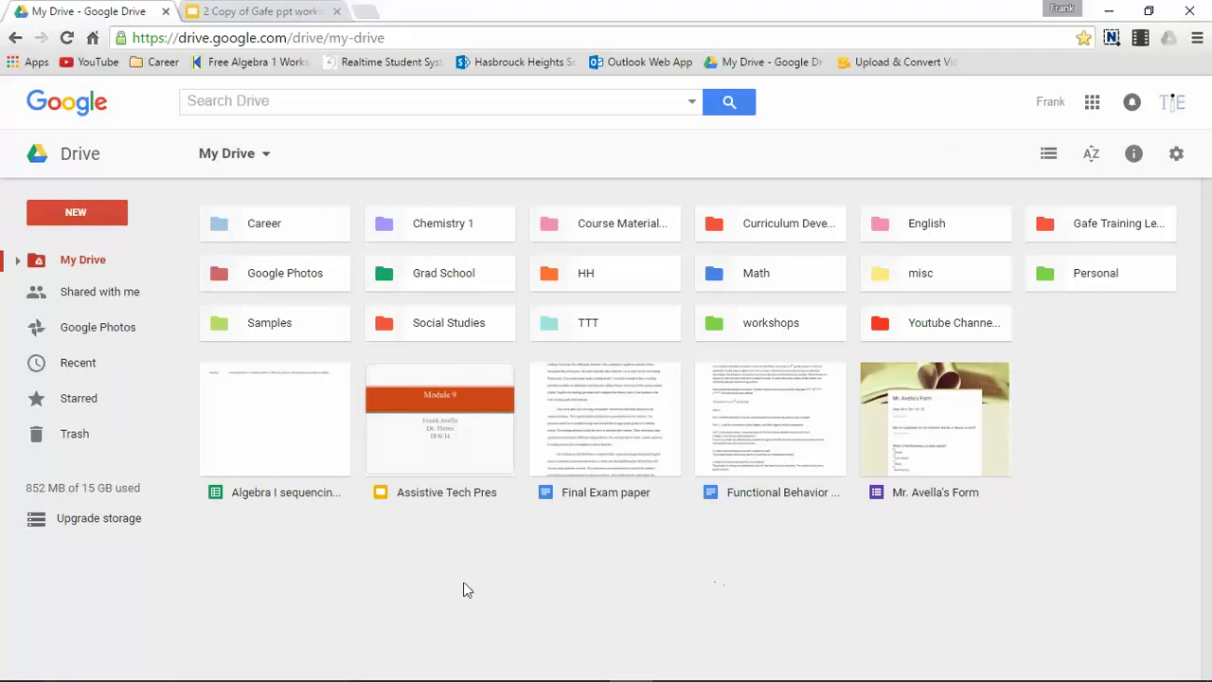
left_click(95, 215)
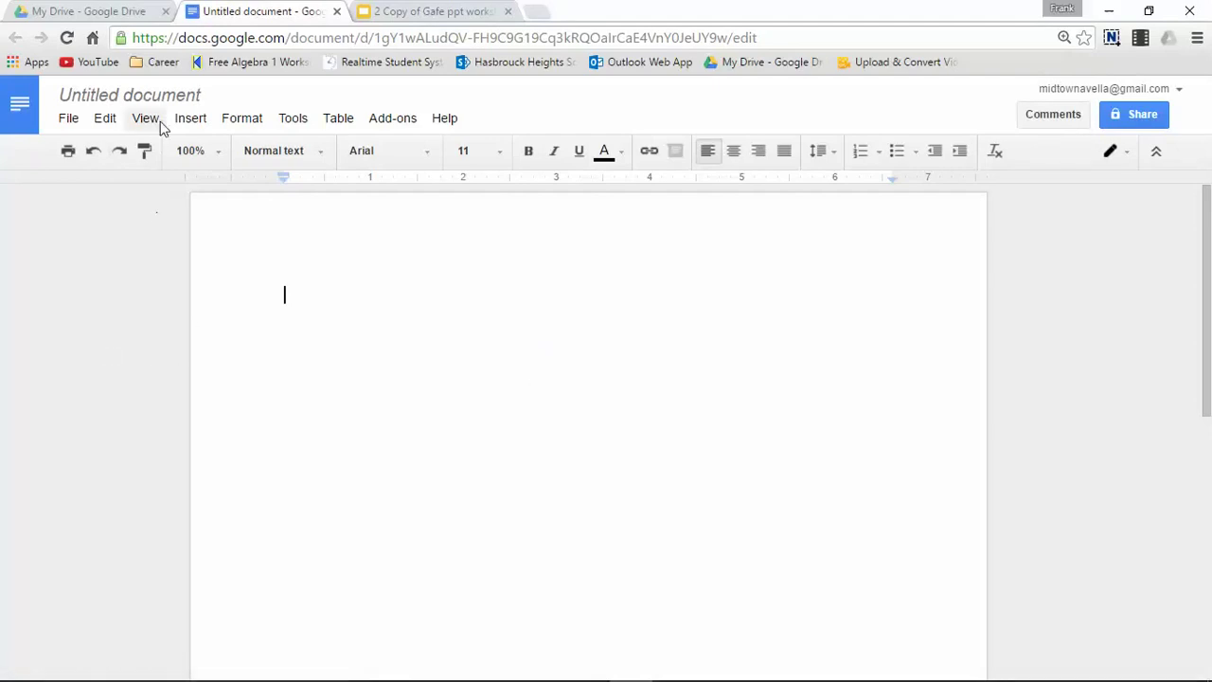
Step: Title the untitled document 'Sample Doc', then extend it to 'Sample Document'
left_click(190, 94)
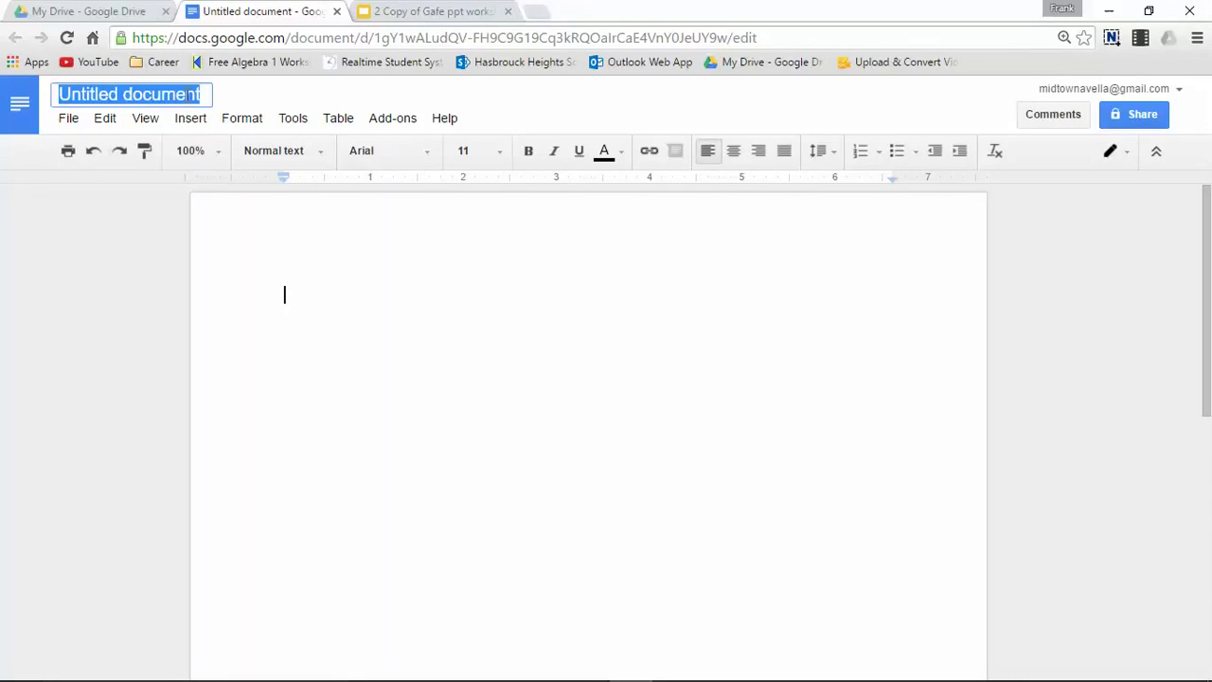
type("Sample Doc")
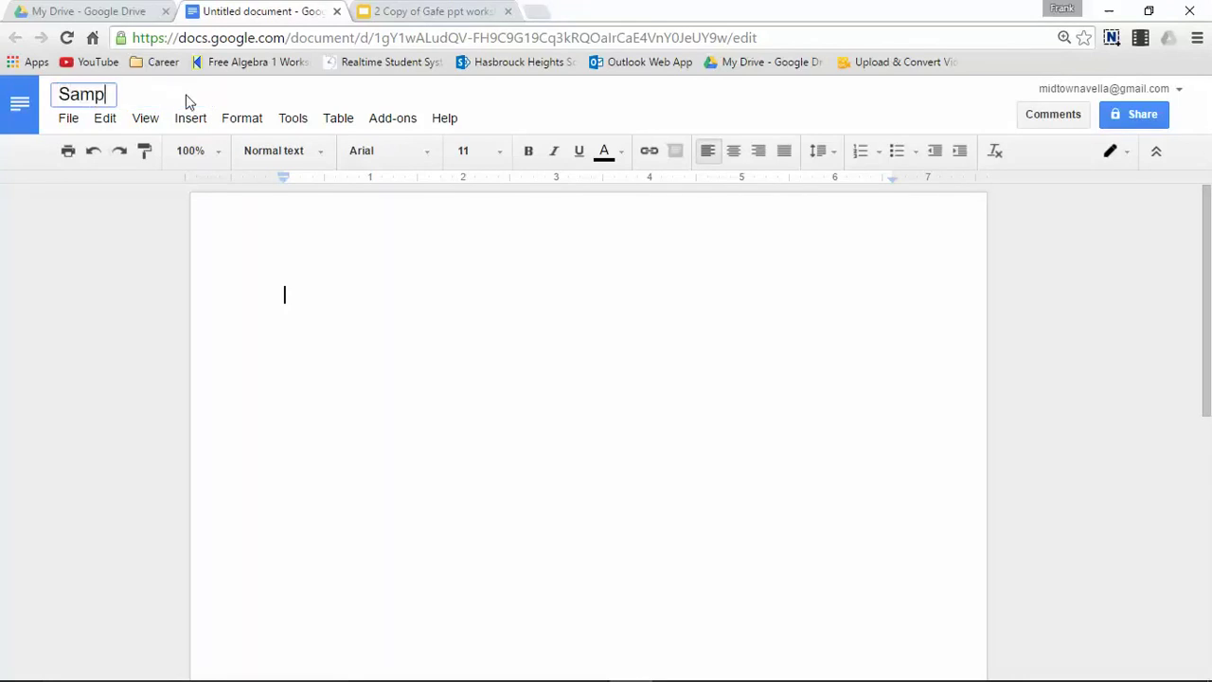
key("Return")
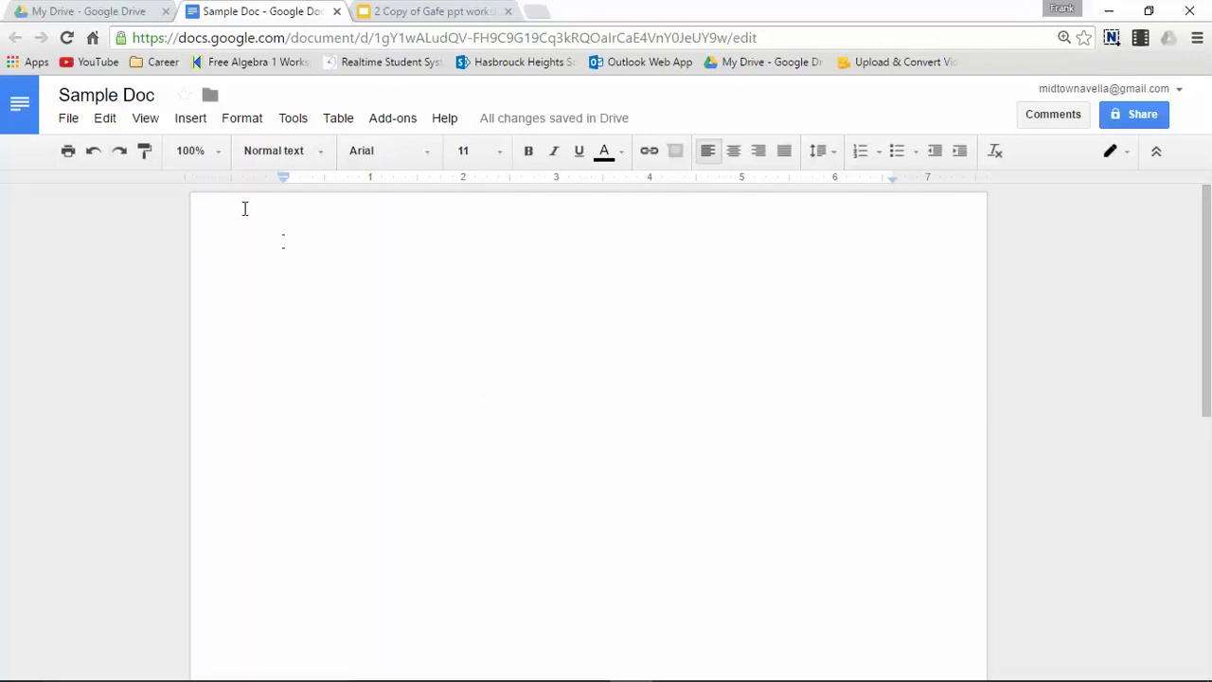
left_click(116, 95)
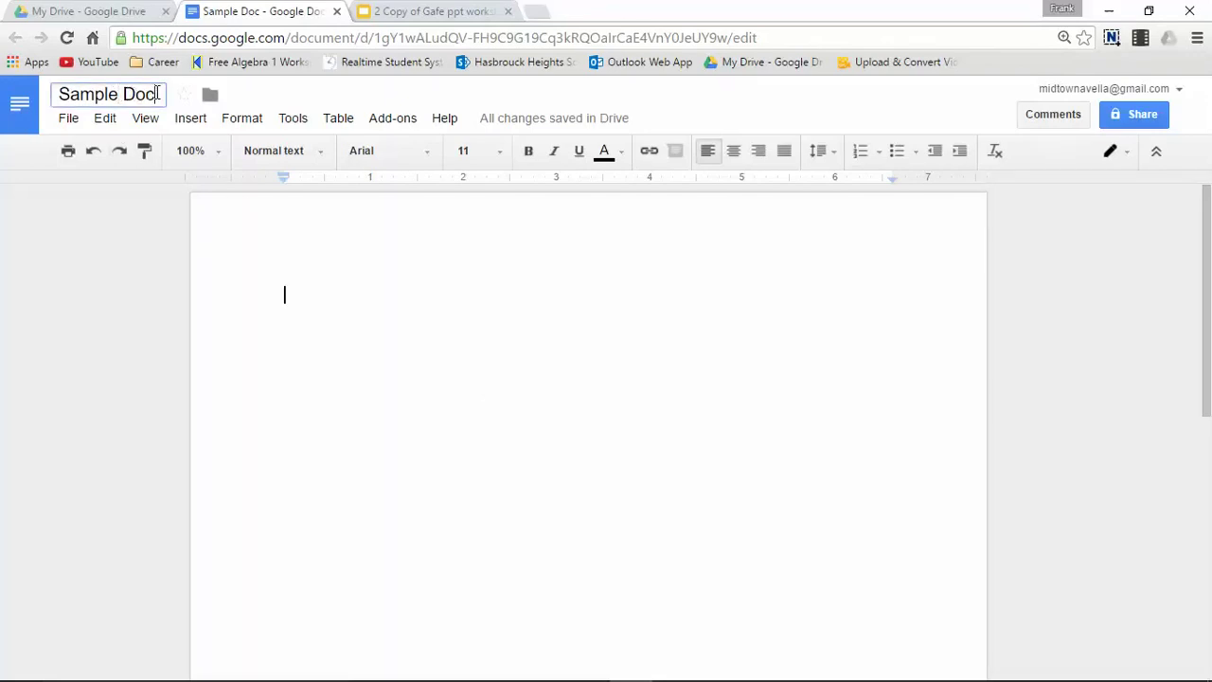
type("ument")
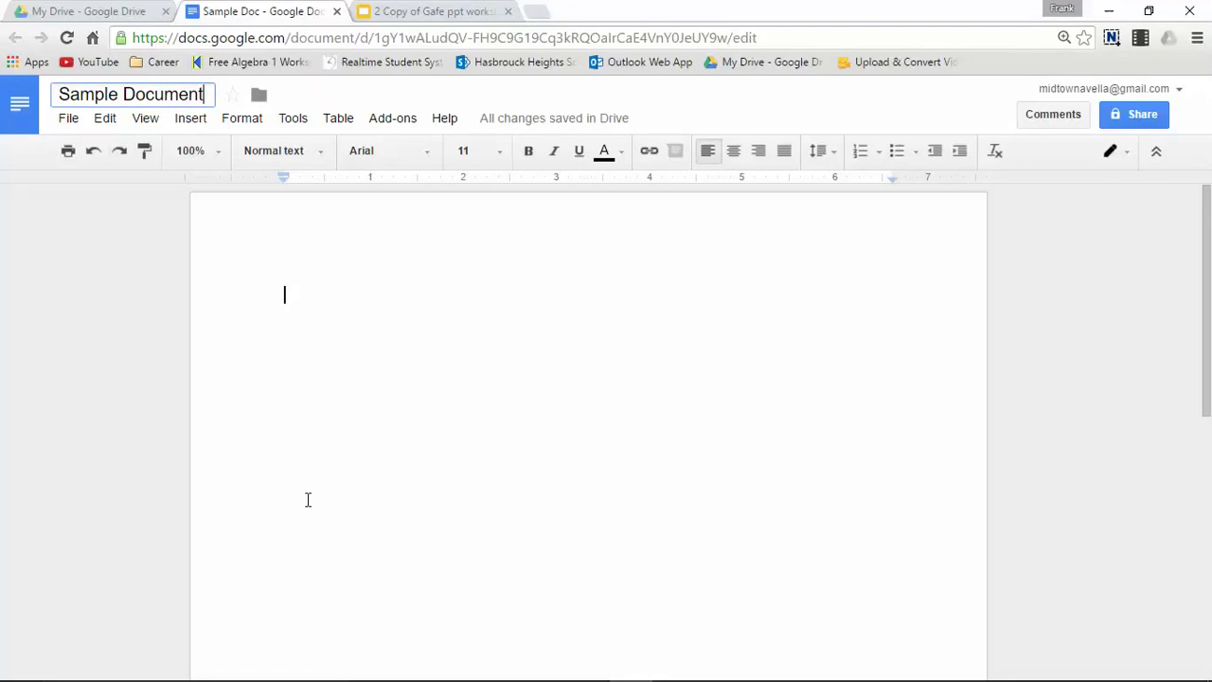
left_click(306, 500)
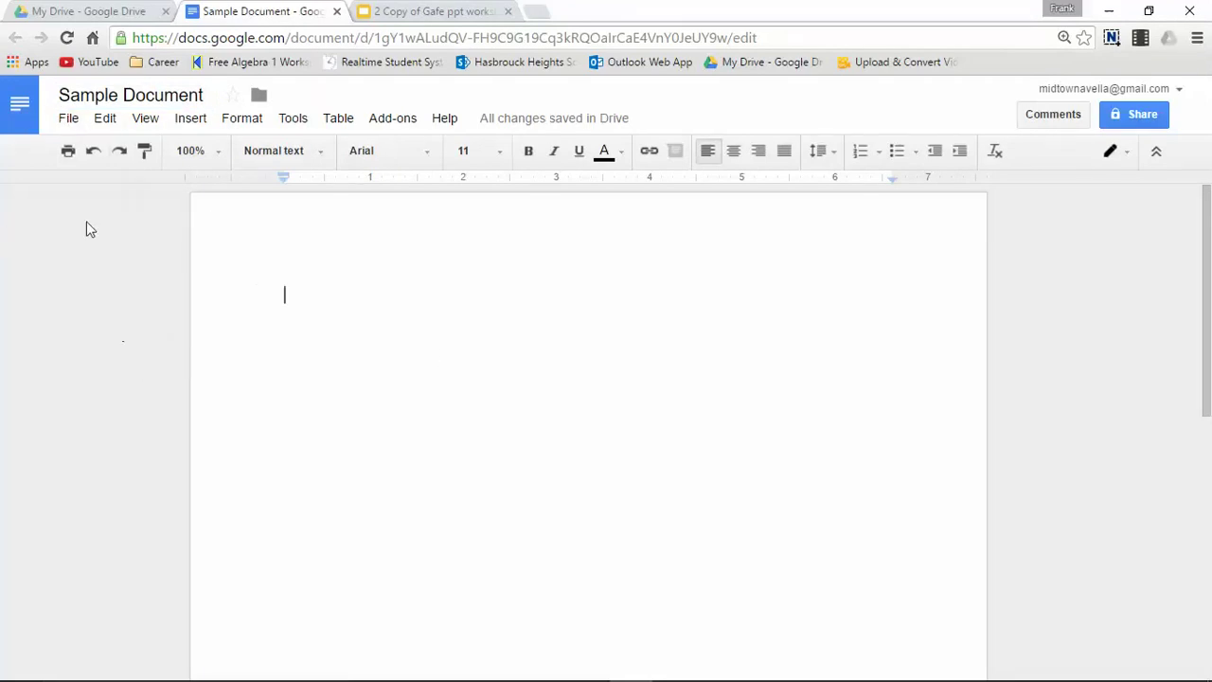
Step: Retitle the document from Sample Document to 'Rename Practice' via File > Rename
left_click(70, 121)
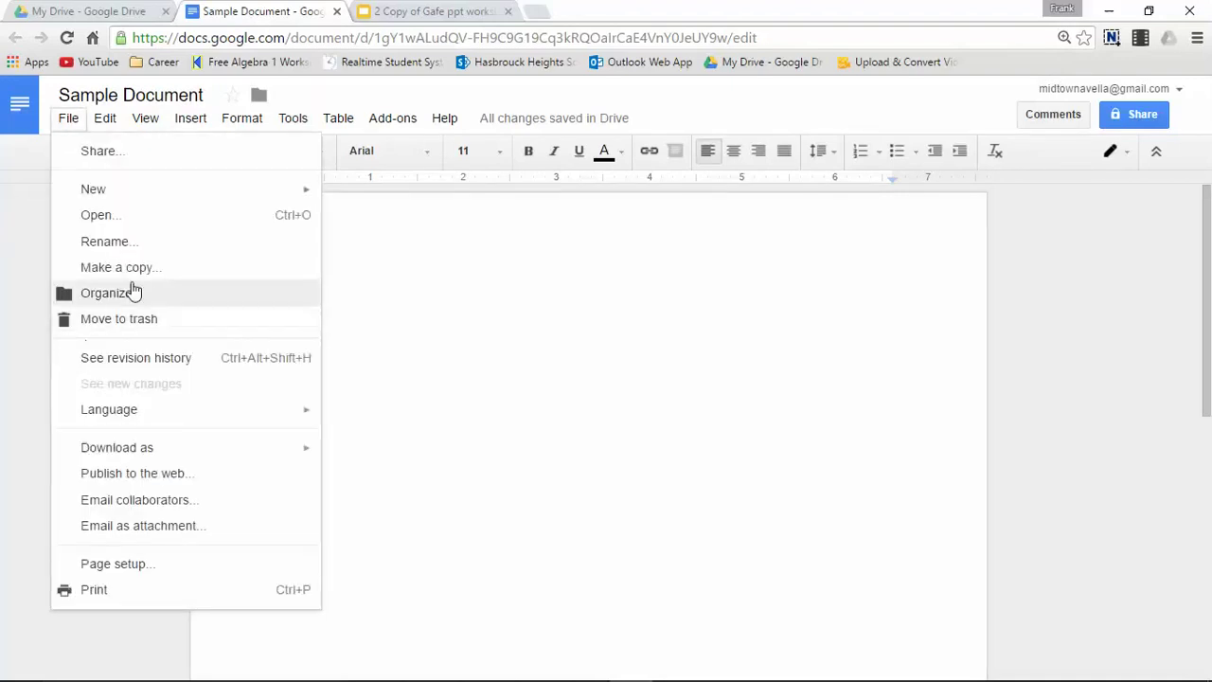
left_click(142, 245)
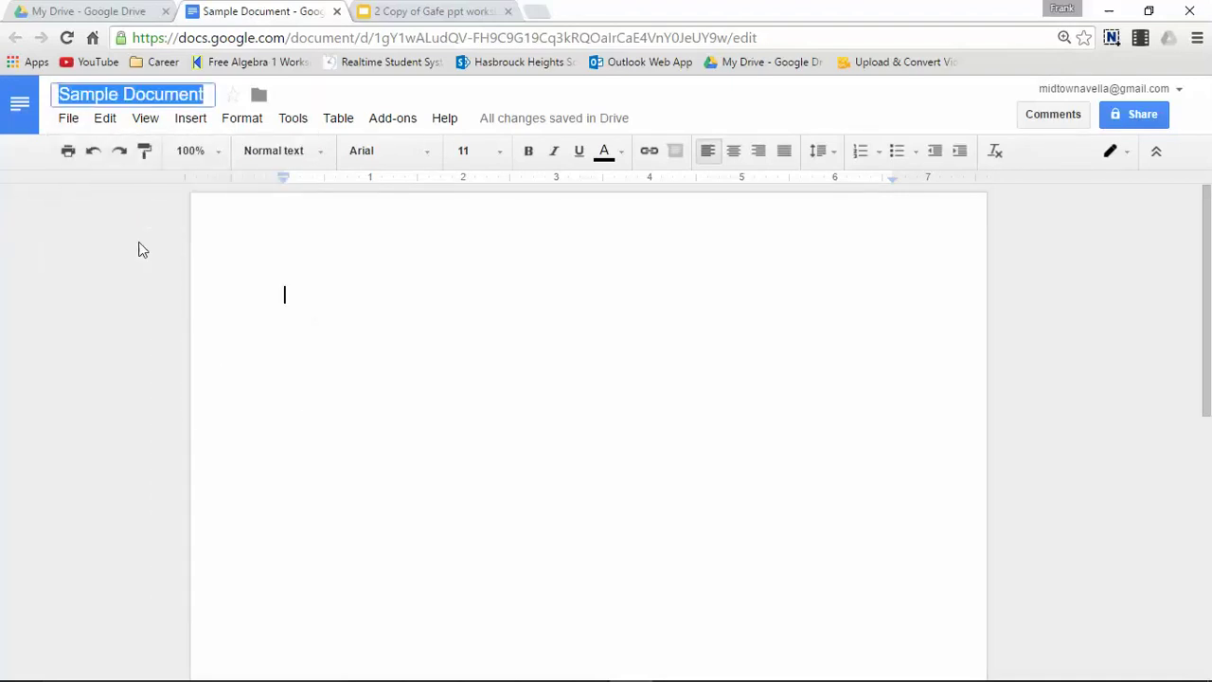
type("Rename Practice")
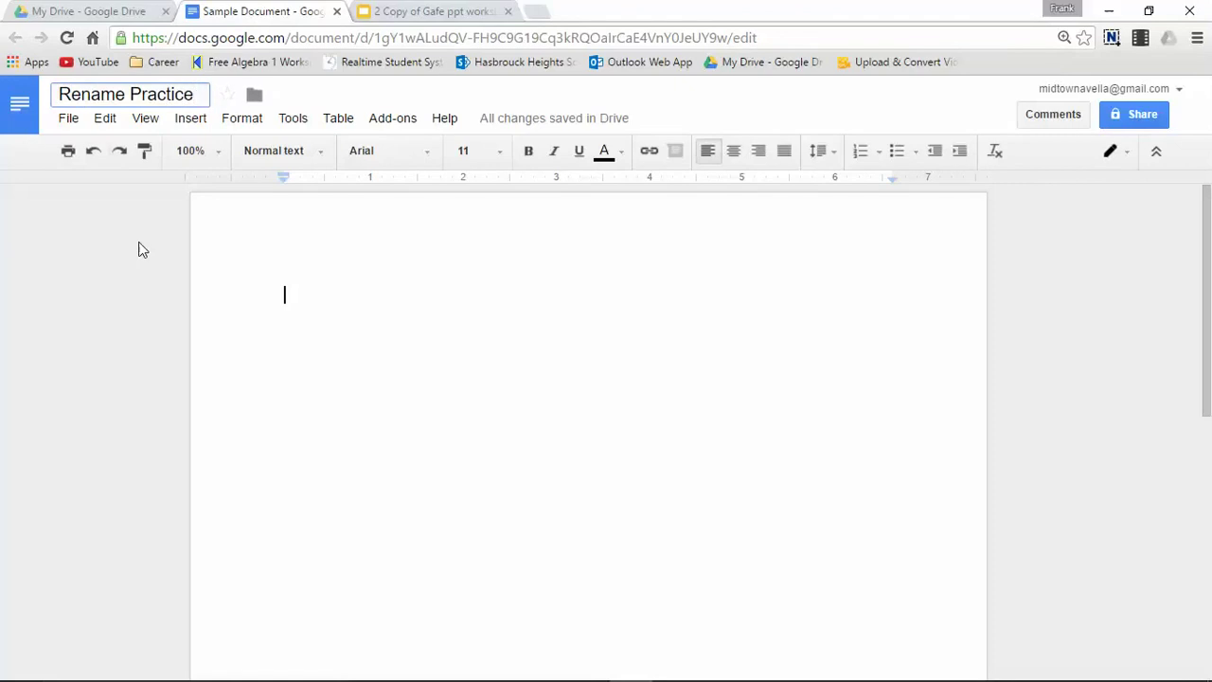
Step: Return to the My Drive tab and confirm Rename Practice is listed
key("ctrl+shift+Tab")
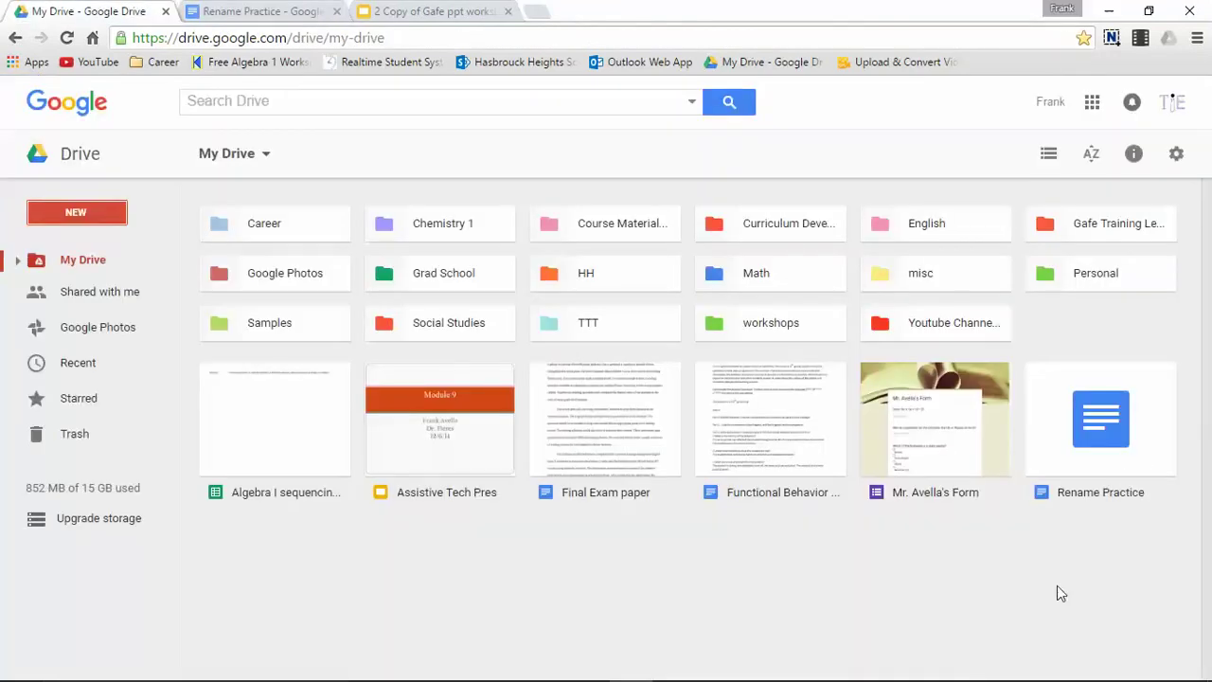
left_click(1083, 498)
left_click(1057, 542)
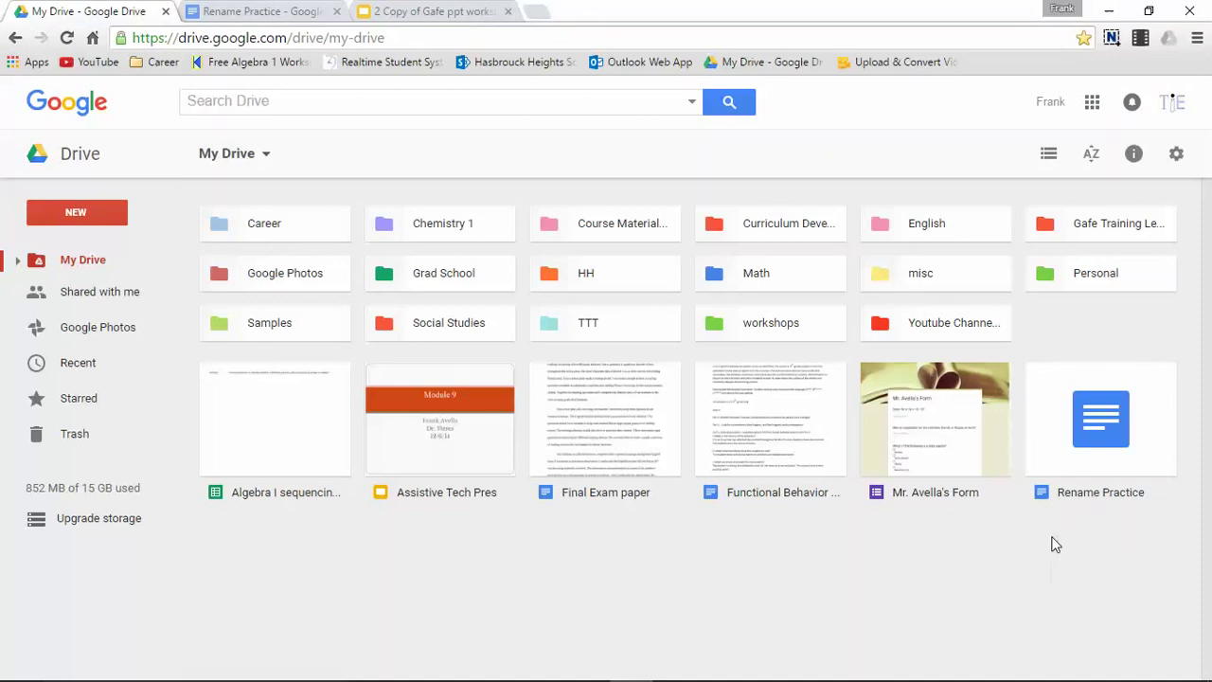